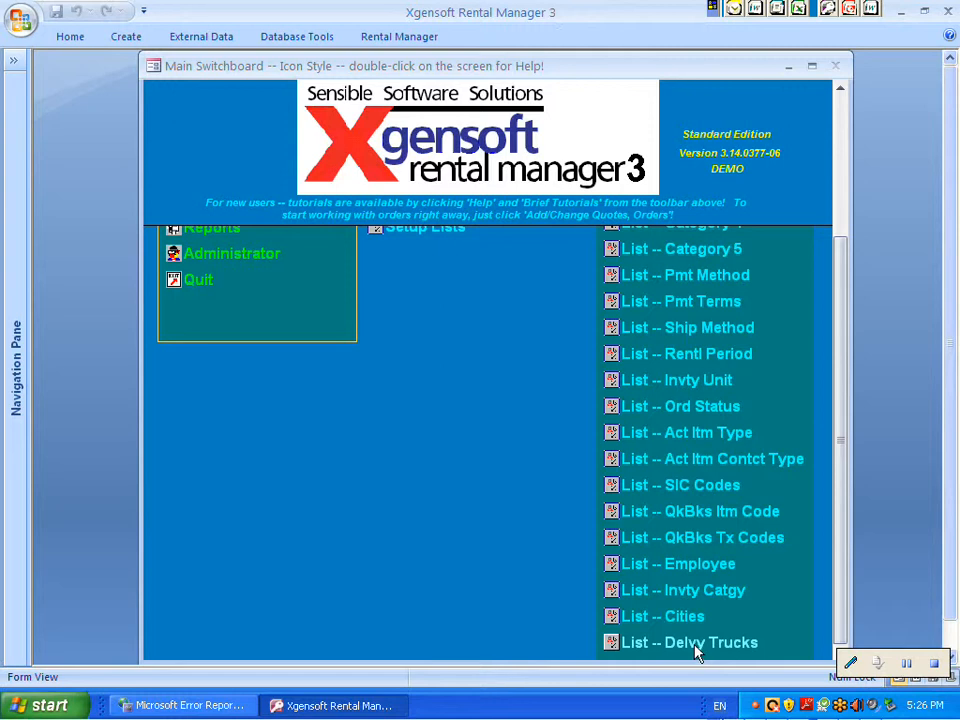
- Open the Reports Menu from the main switchboard and widen its window to show the whole parameters area
{"action": "left_click_drag", "start_coordinate": [836, 311], "coordinate": [842, 129]}
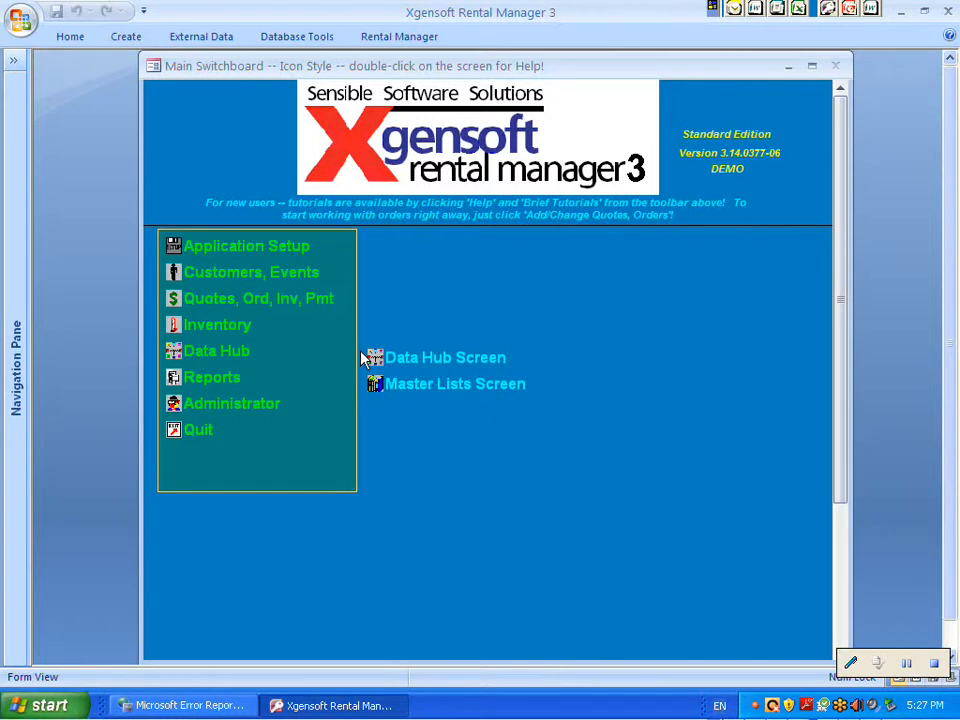
{"action": "mouse_move", "coordinate": [308, 376]}
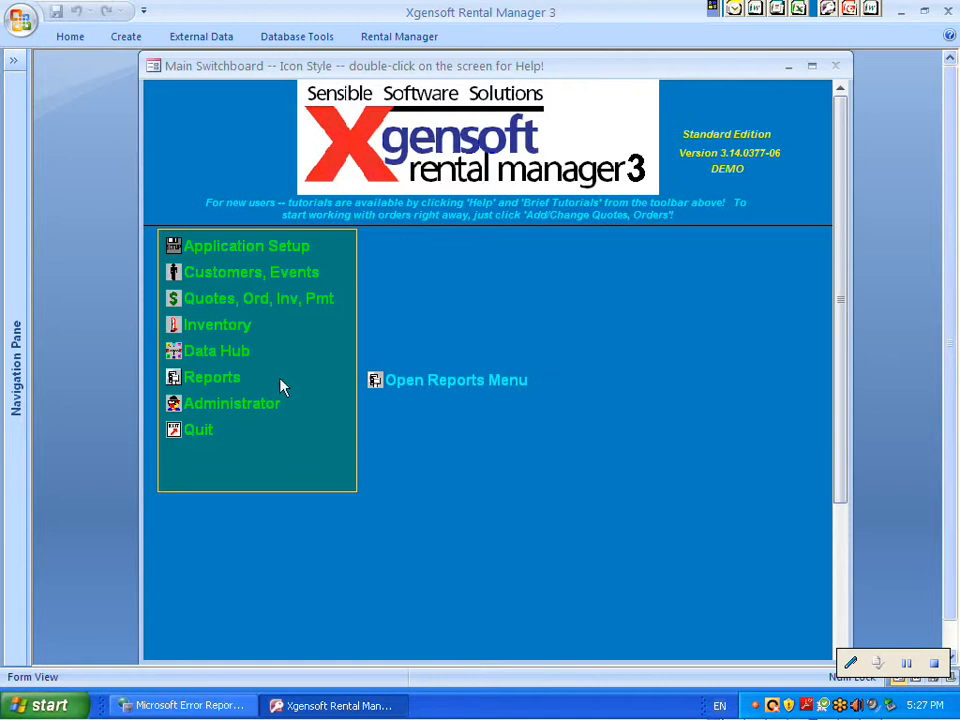
{"action": "left_click", "coordinate": [449, 384]}
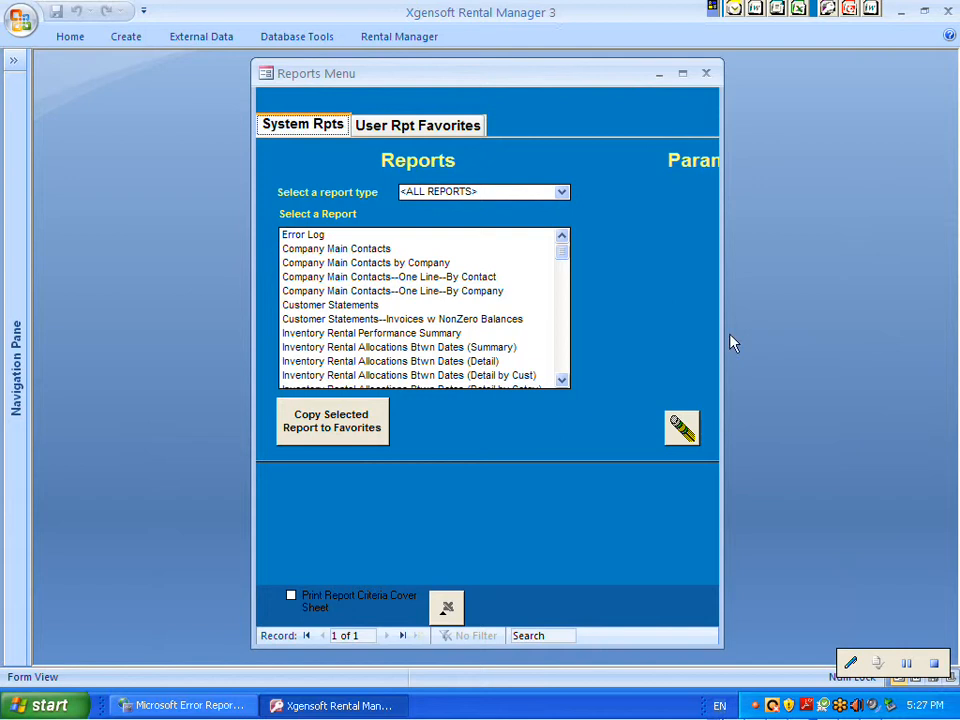
{"action": "left_click_drag", "start_coordinate": [724, 334], "coordinate": [953, 328]}
{"action": "left_click_drag", "start_coordinate": [251, 317], "coordinate": [98, 300]}
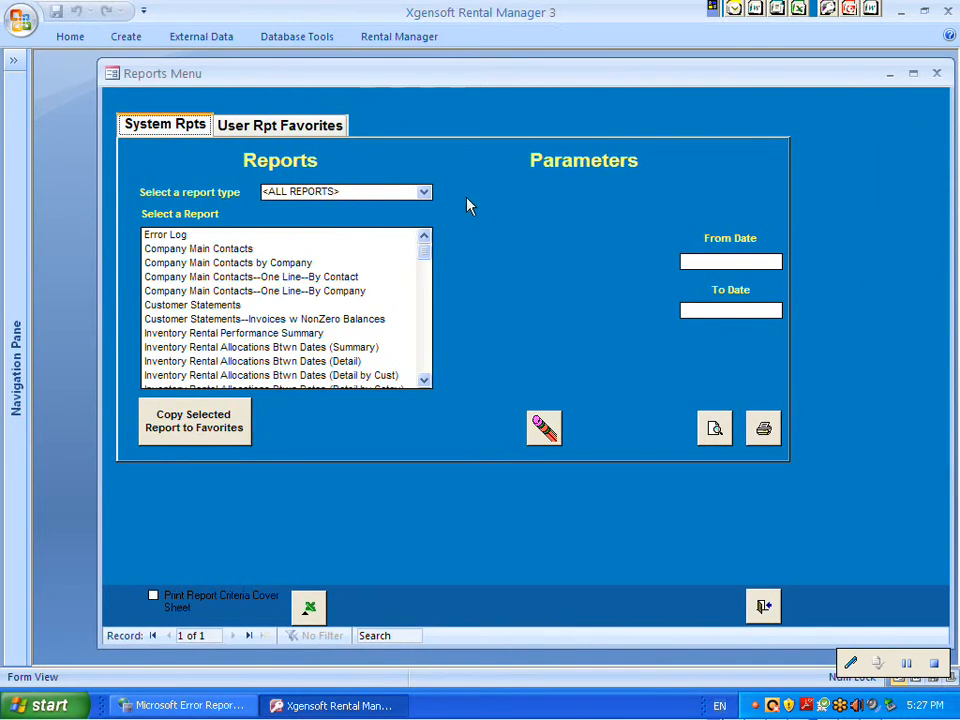
- Set the report type to Truckloading and select the report Truckload Details for Selected Date
{"action": "left_click", "coordinate": [424, 193]}
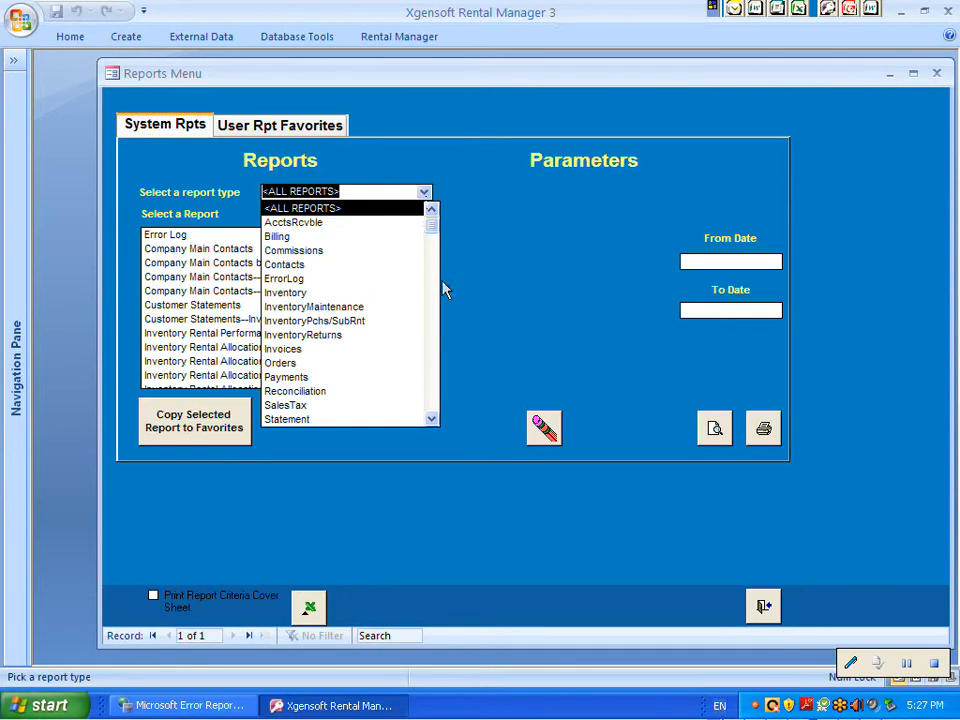
{"action": "left_click", "coordinate": [432, 419]}
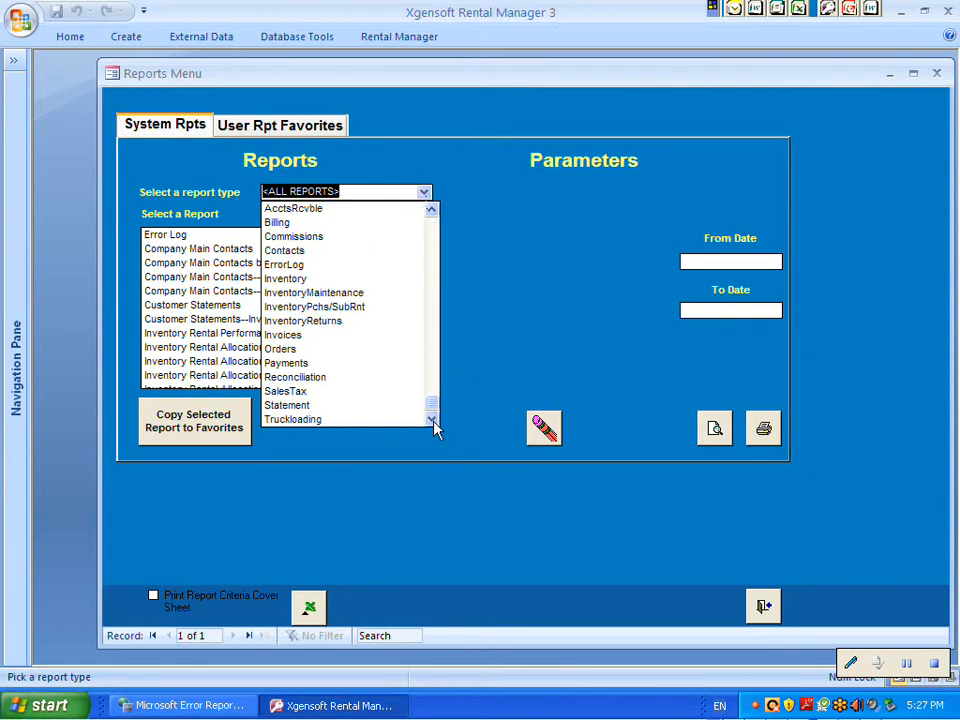
{"action": "left_click", "coordinate": [296, 420]}
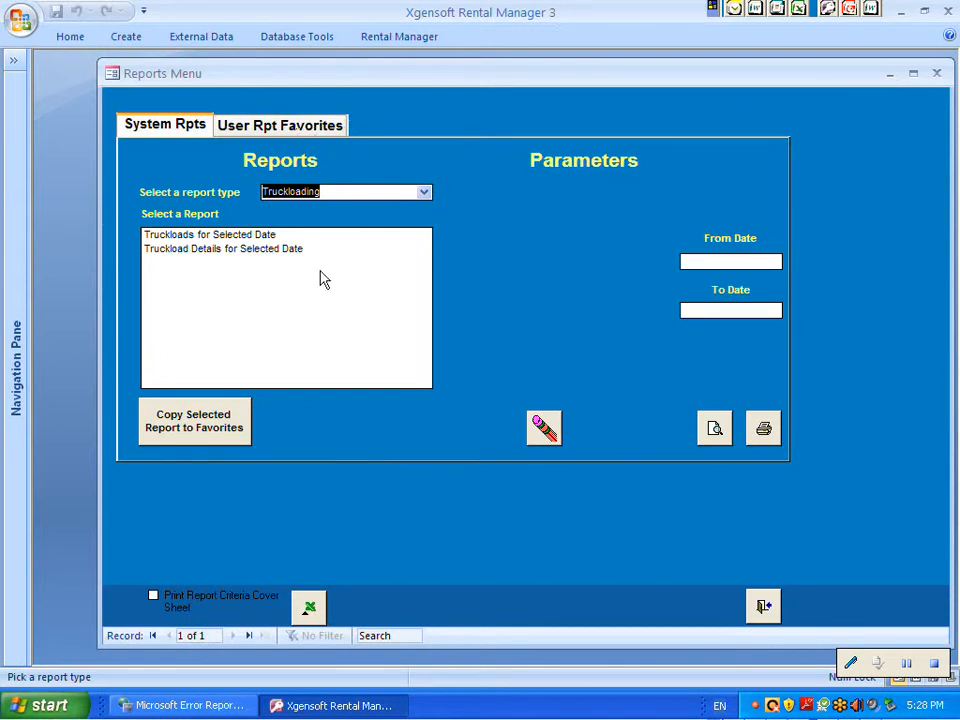
{"action": "left_click", "coordinate": [281, 252]}
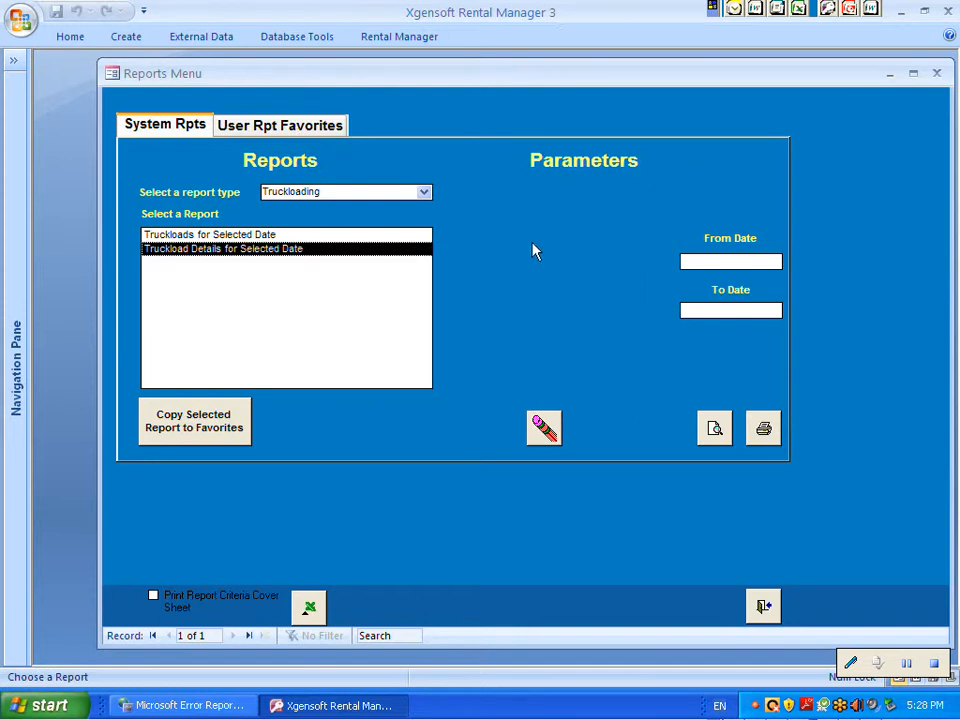
- Open the Plan Delivery Truck Loading function from the inventory functions
{"action": "left_click", "coordinate": [400, 40]}
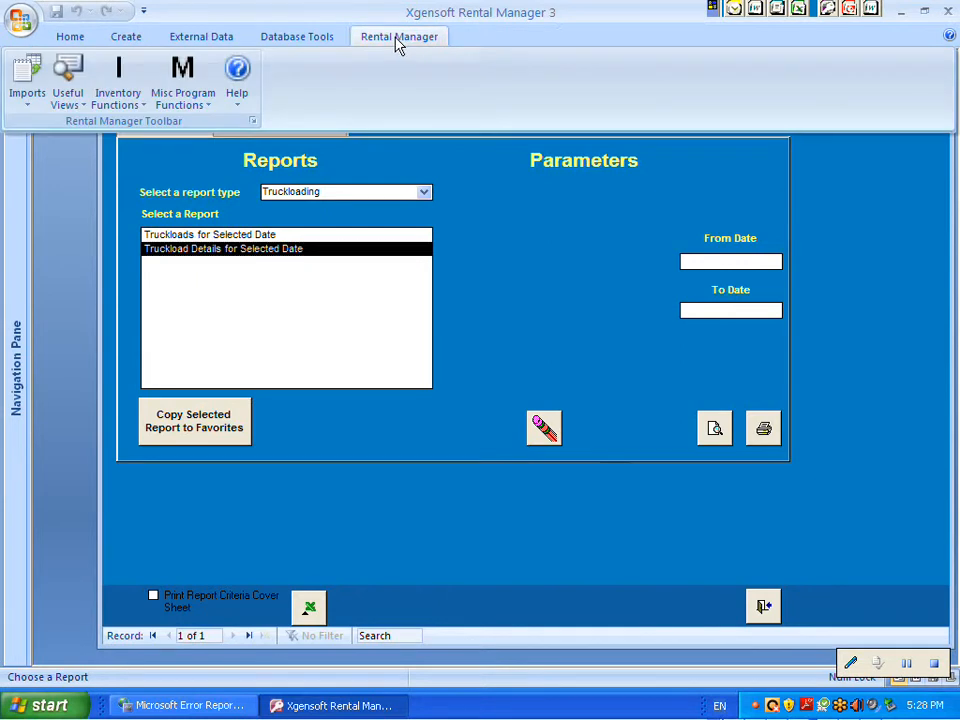
{"action": "left_click", "coordinate": [120, 97]}
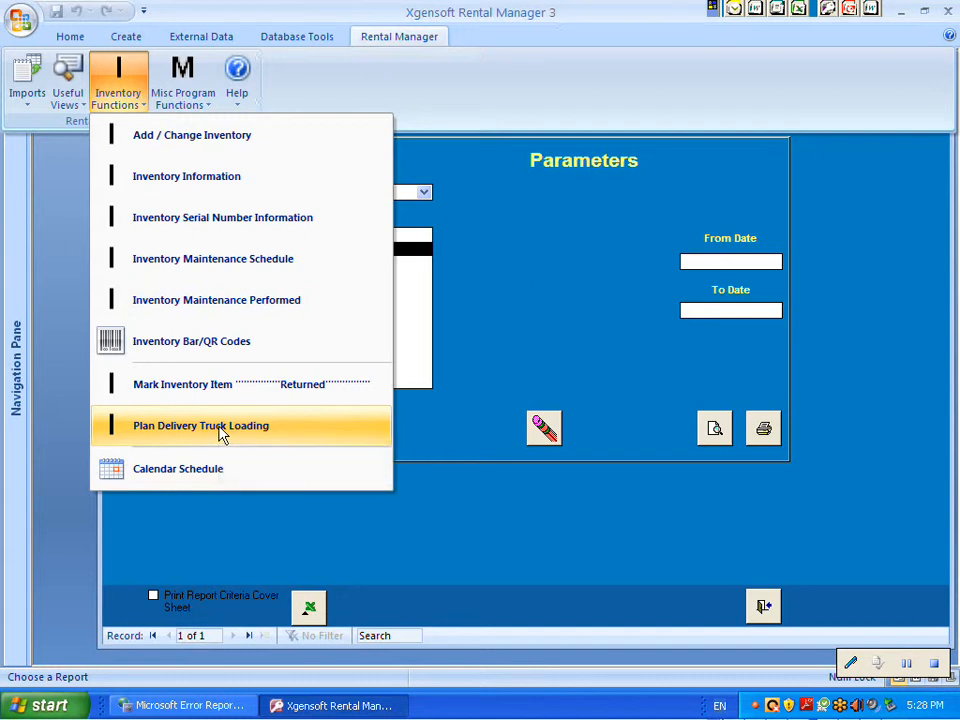
{"action": "left_click", "coordinate": [221, 434]}
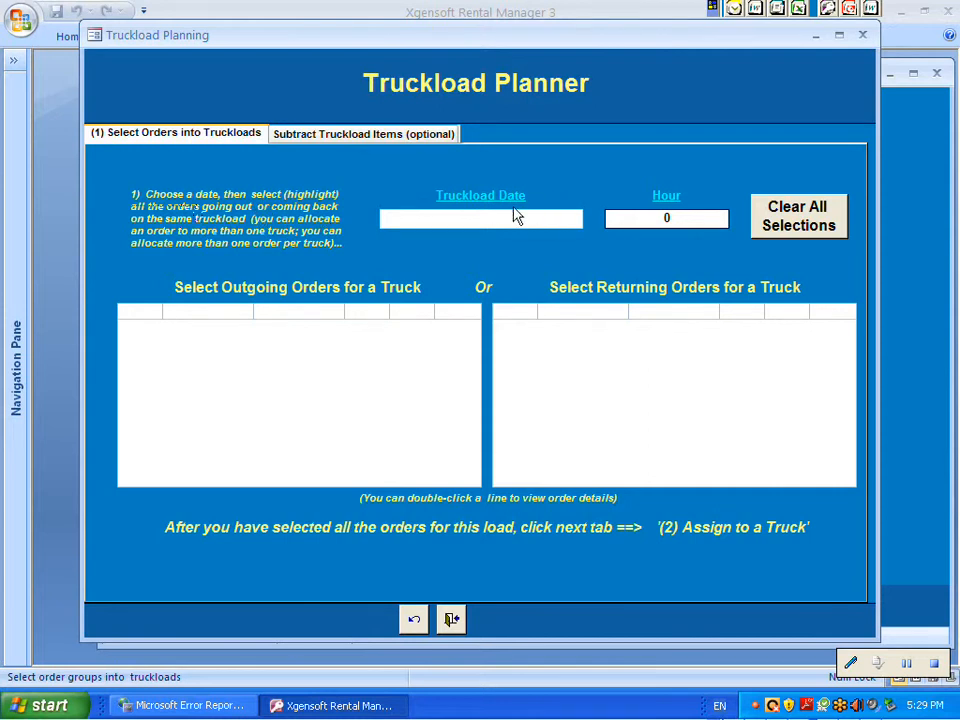
- Set the truckload date to Friday, March 06, 2015 and the hour to 8
{"action": "left_click", "coordinate": [578, 218]}
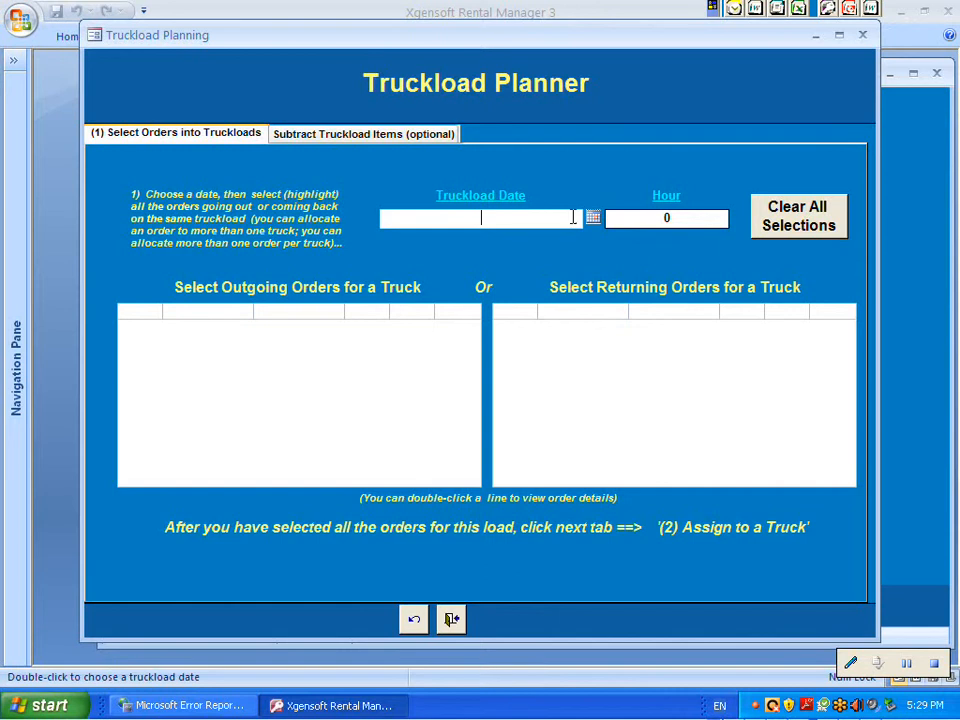
{"action": "left_click", "coordinate": [594, 219]}
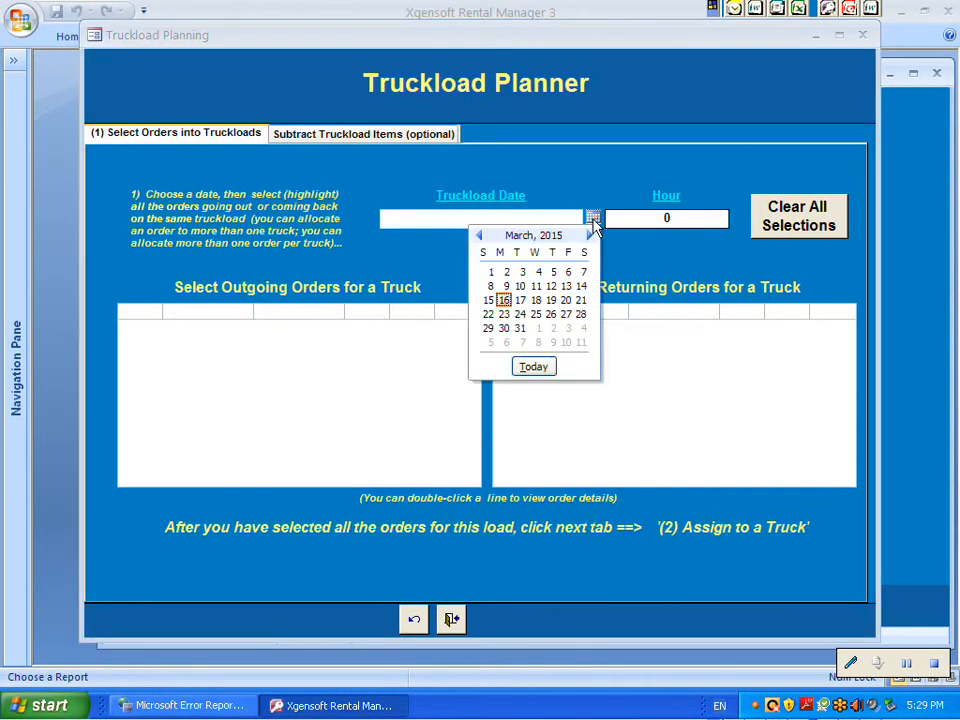
{"action": "left_click", "coordinate": [569, 277]}
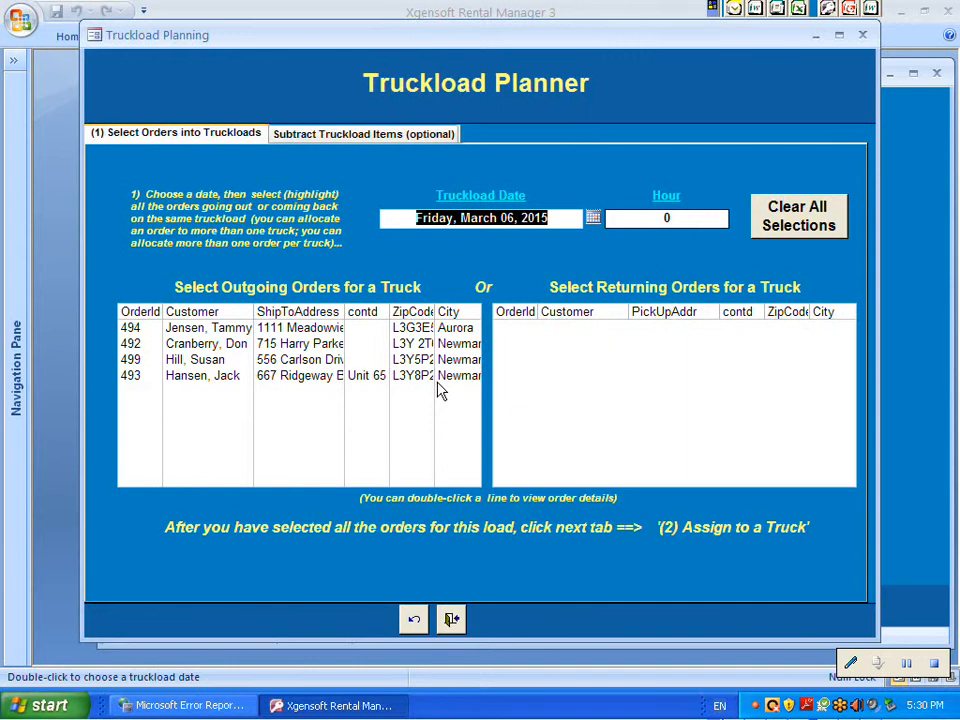
{"action": "left_click", "coordinate": [668, 222]}
{"action": "type", "text": "9"}
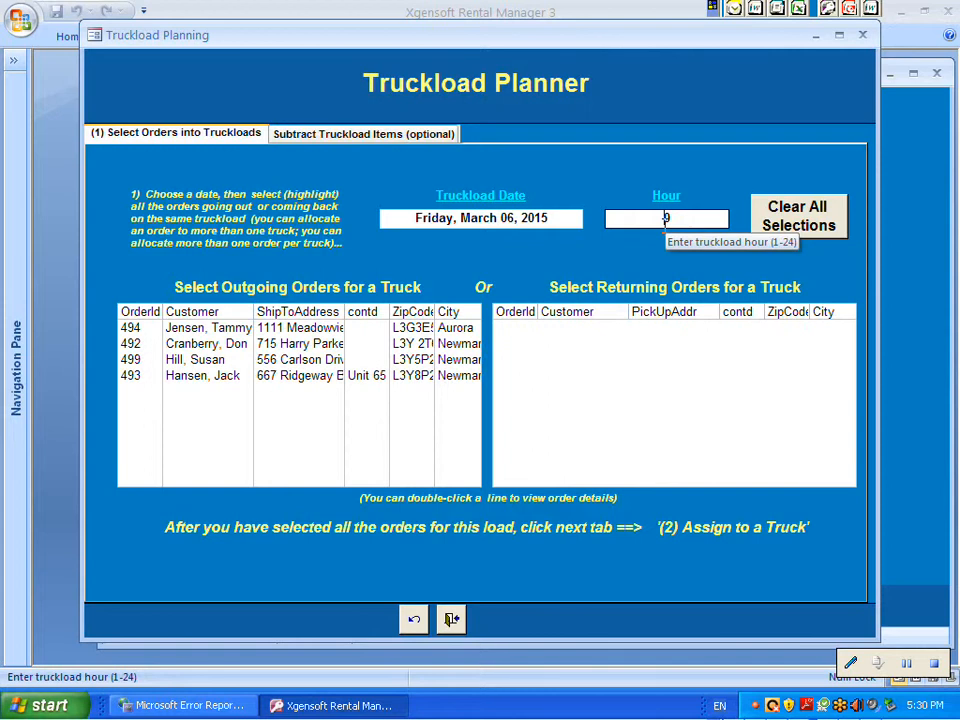
{"action": "type", "text": "80"}
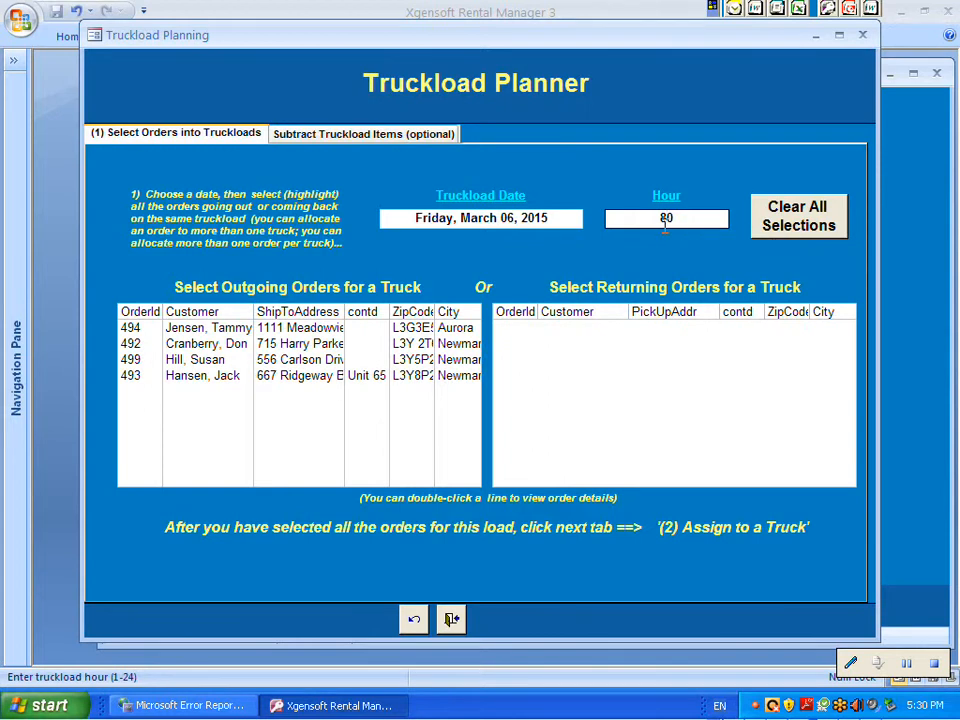
{"action": "key", "text": "Delete"}
- Select the first three outgoing orders in the list for the truckload
{"action": "left_click", "coordinate": [308, 331]}
{"action": "left_click", "coordinate": [305, 348]}
{"action": "left_click", "coordinate": [306, 363]}
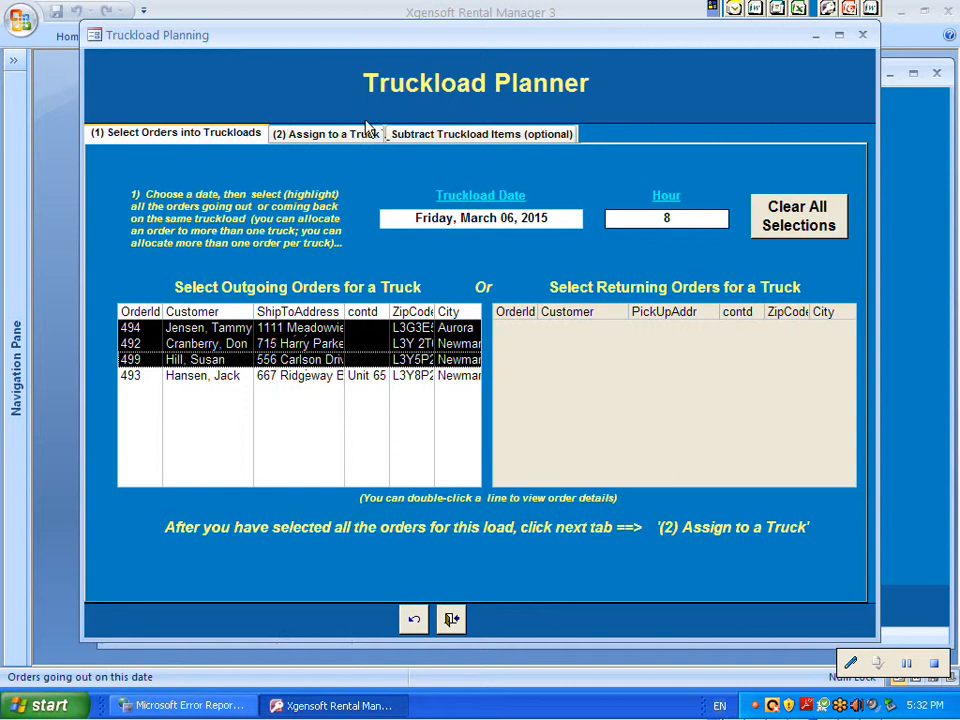
- Assign the selected orders to truck 1 (Truck A) and start creating a going-out truckload
{"action": "left_click", "coordinate": [318, 138]}
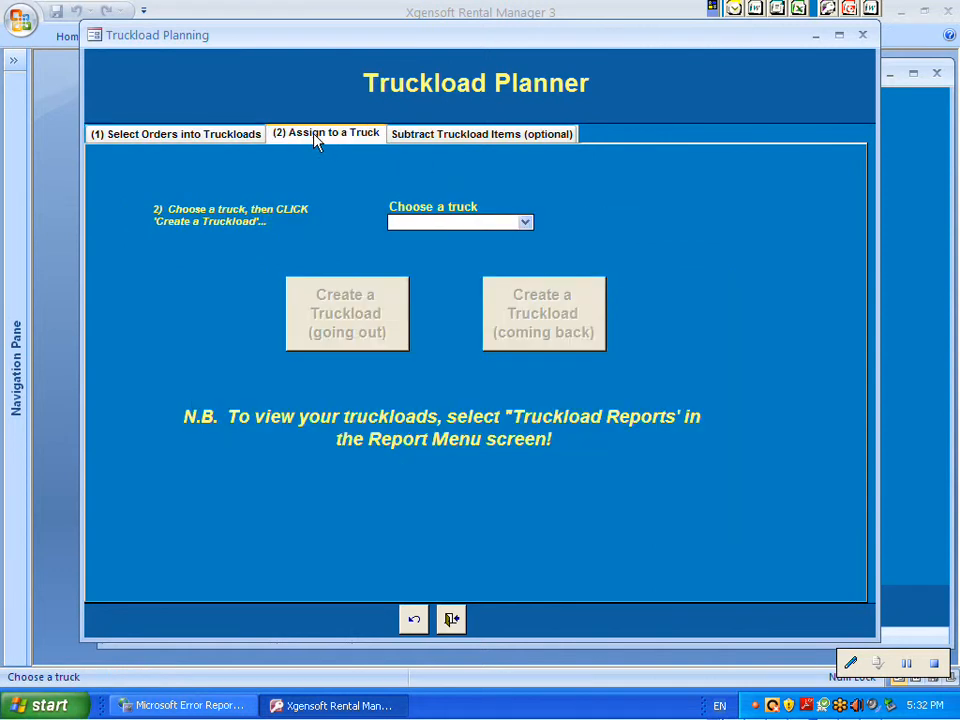
{"action": "left_click", "coordinate": [526, 223]}
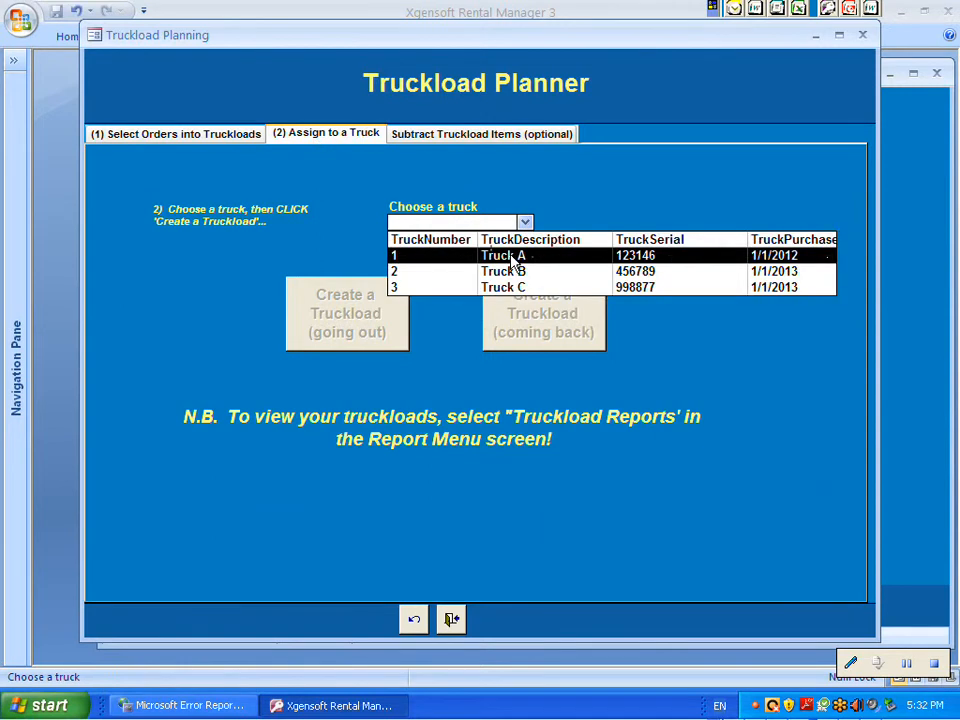
{"action": "left_click", "coordinate": [512, 257]}
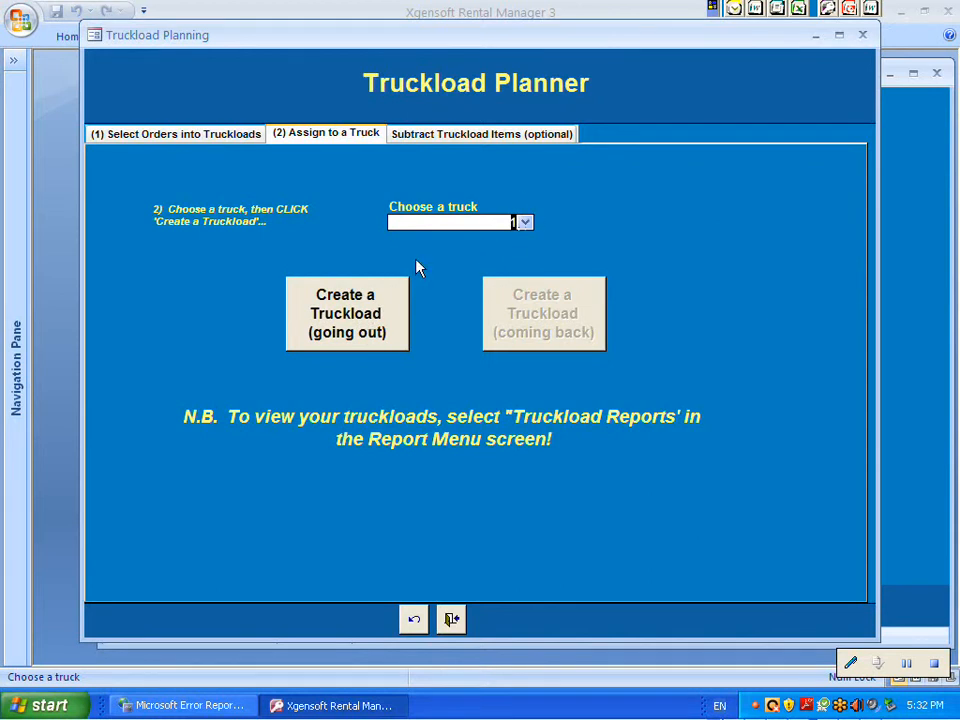
{"action": "left_click", "coordinate": [346, 331]}
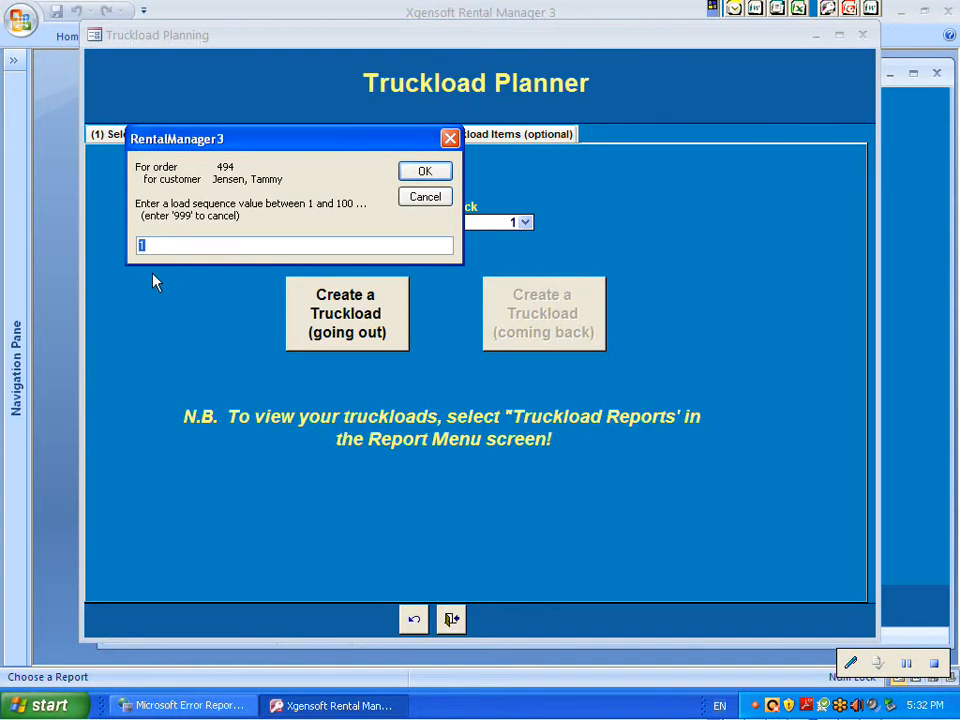
- Give the three orders load sequences 3, 2 and 1 in turn, with all of each order going on the same truck
{"action": "type", "text": "3"}
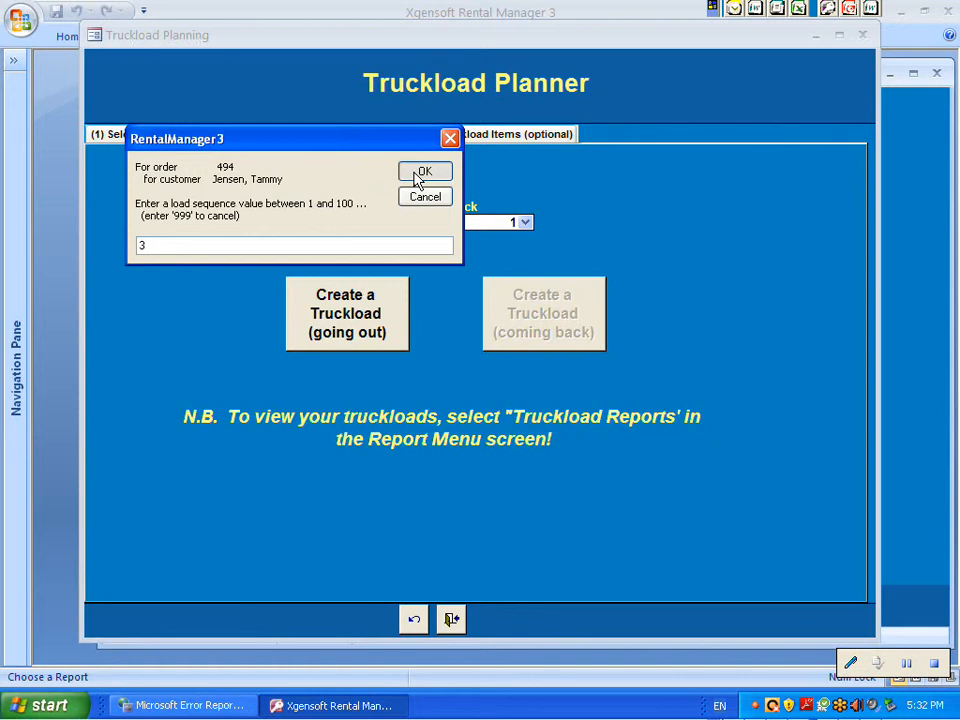
{"action": "left_click", "coordinate": [422, 174]}
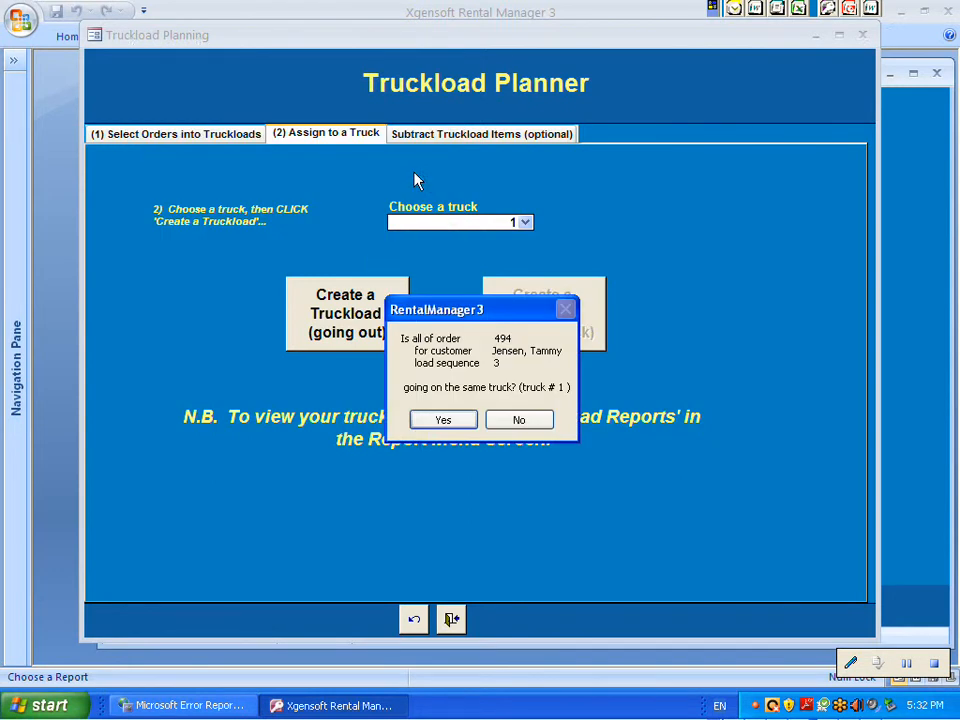
{"action": "left_click", "coordinate": [446, 423]}
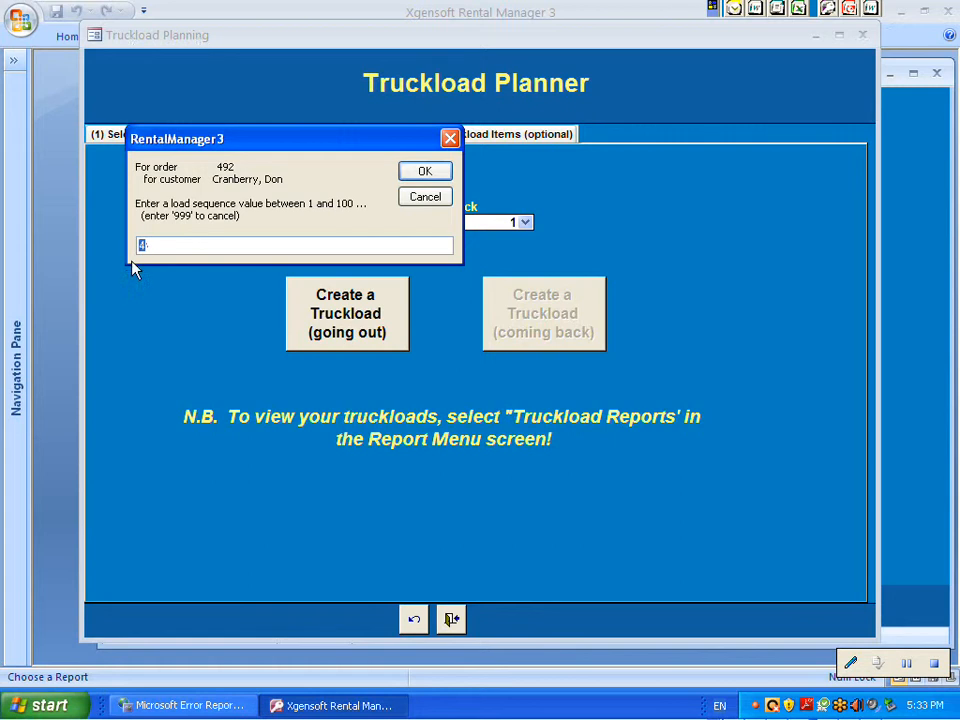
{"action": "type", "text": "2"}
{"action": "left_click", "coordinate": [420, 172]}
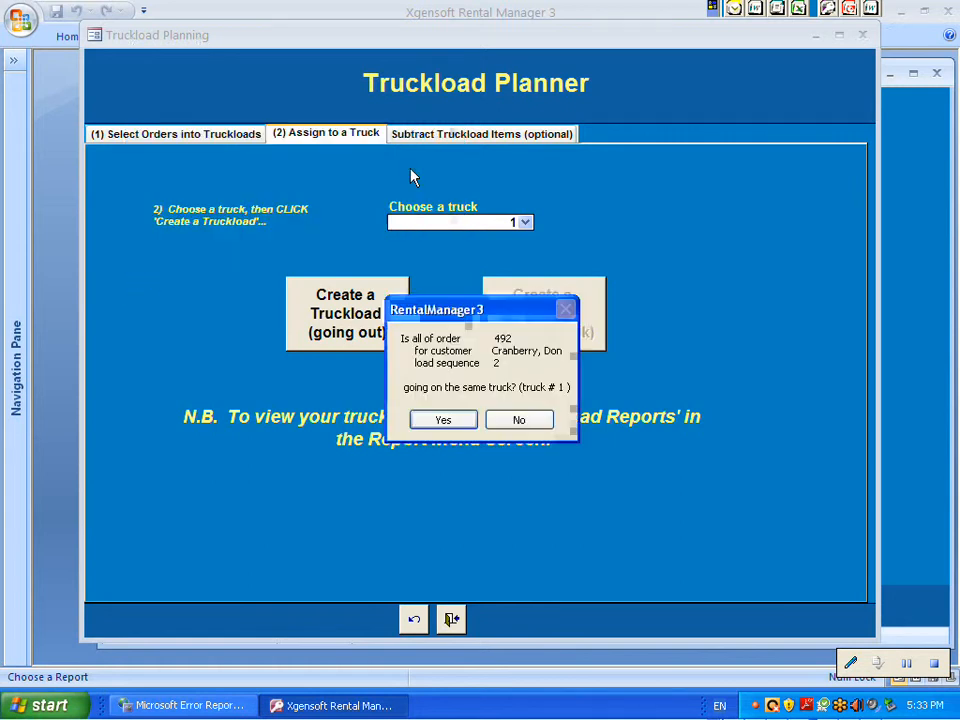
{"action": "left_click", "coordinate": [452, 424]}
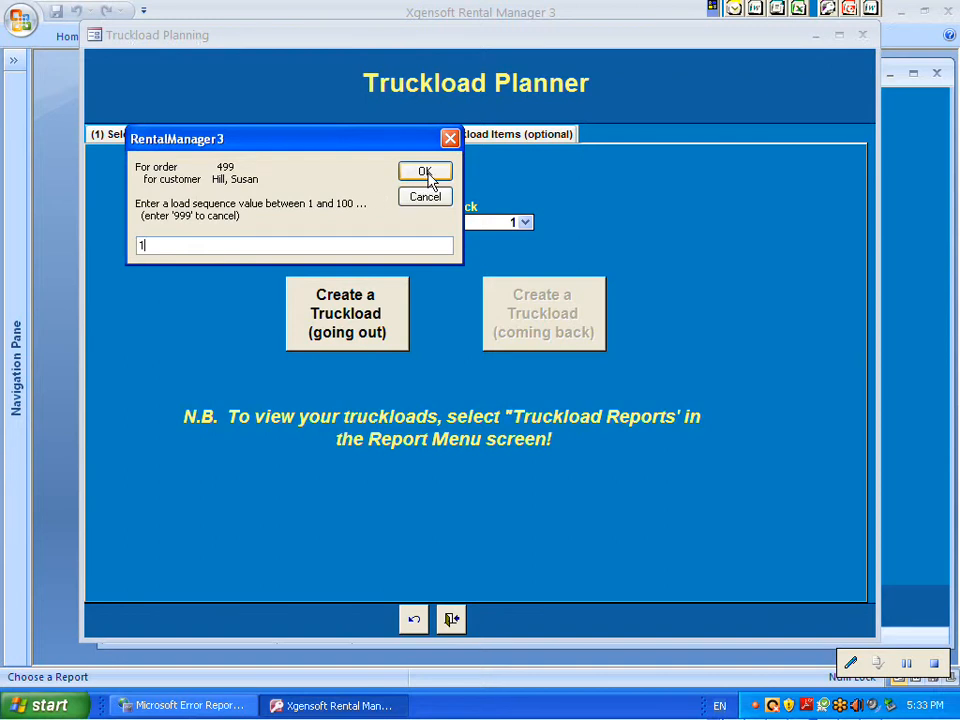
{"action": "left_click", "coordinate": [427, 172]}
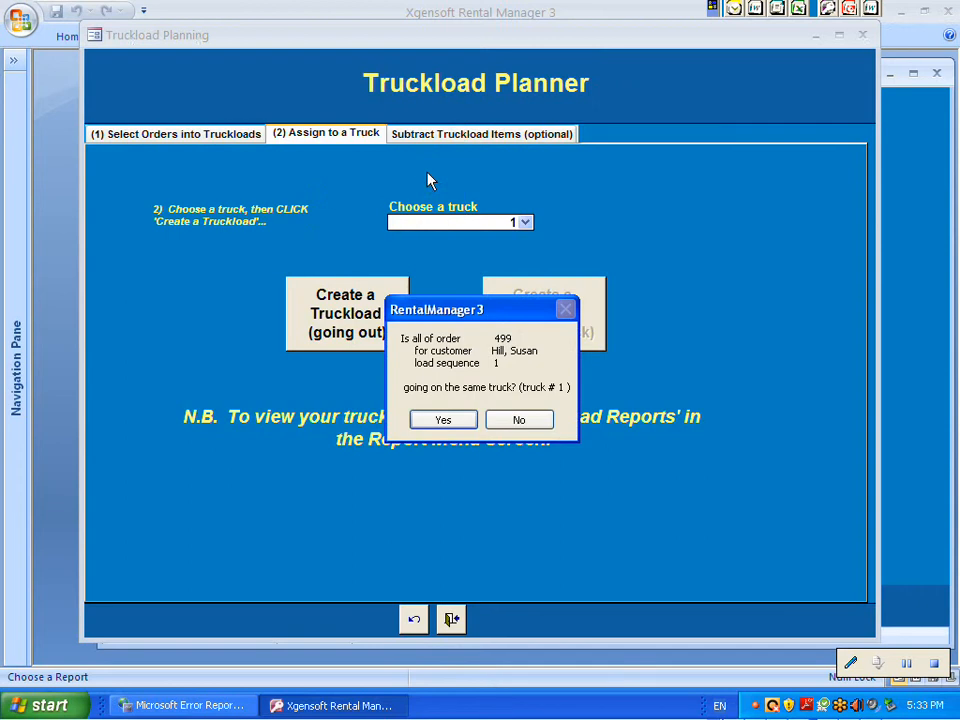
{"action": "left_click", "coordinate": [446, 422]}
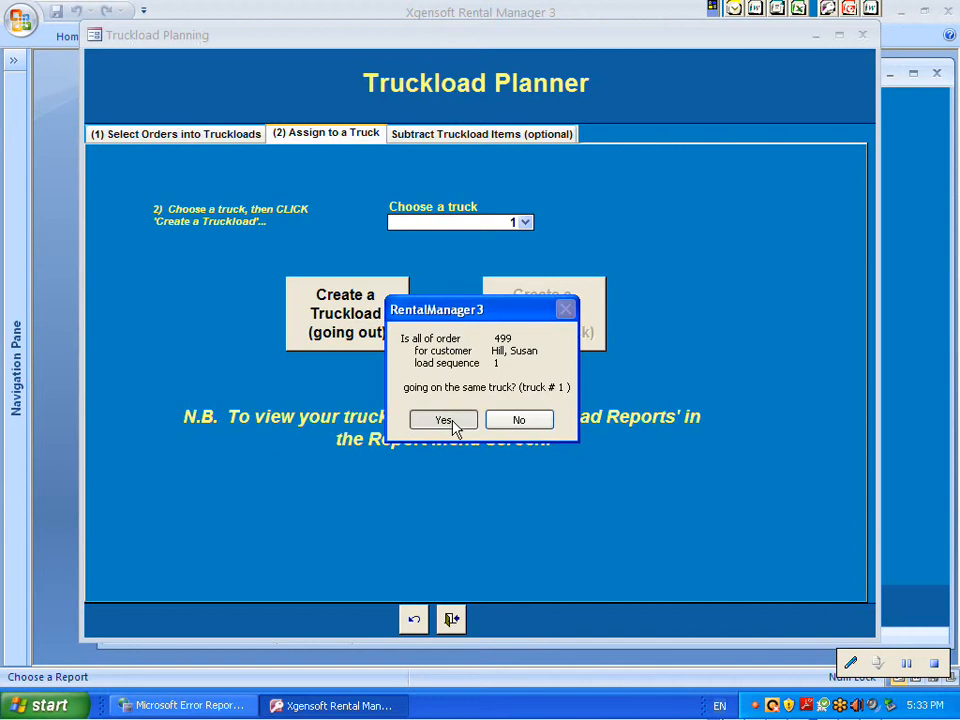
{"action": "left_click", "coordinate": [445, 421]}
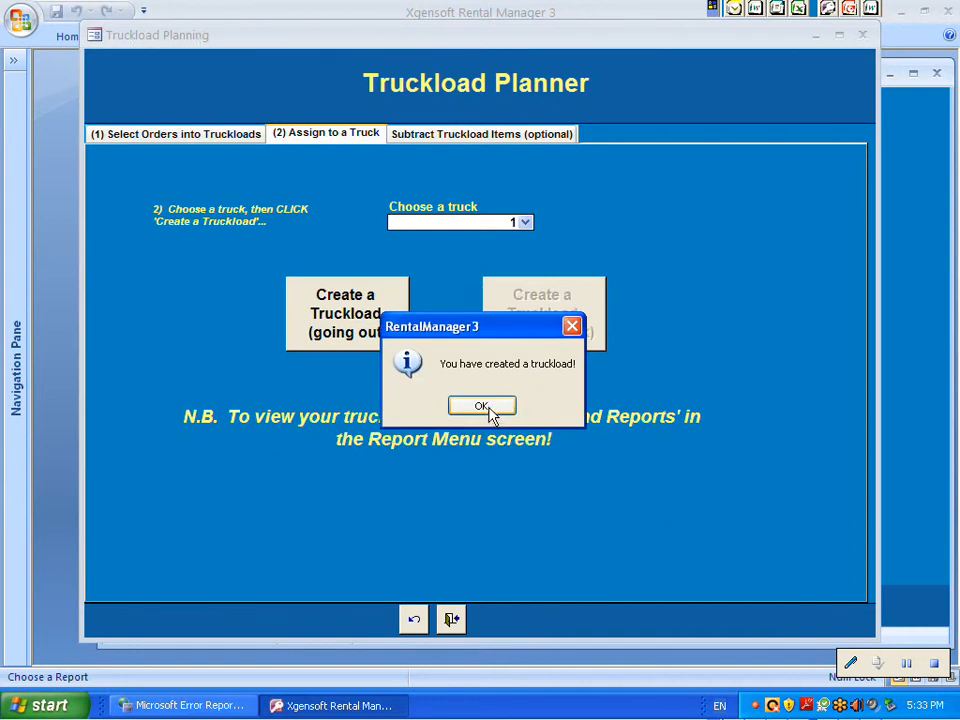
{"action": "left_click", "coordinate": [482, 407]}
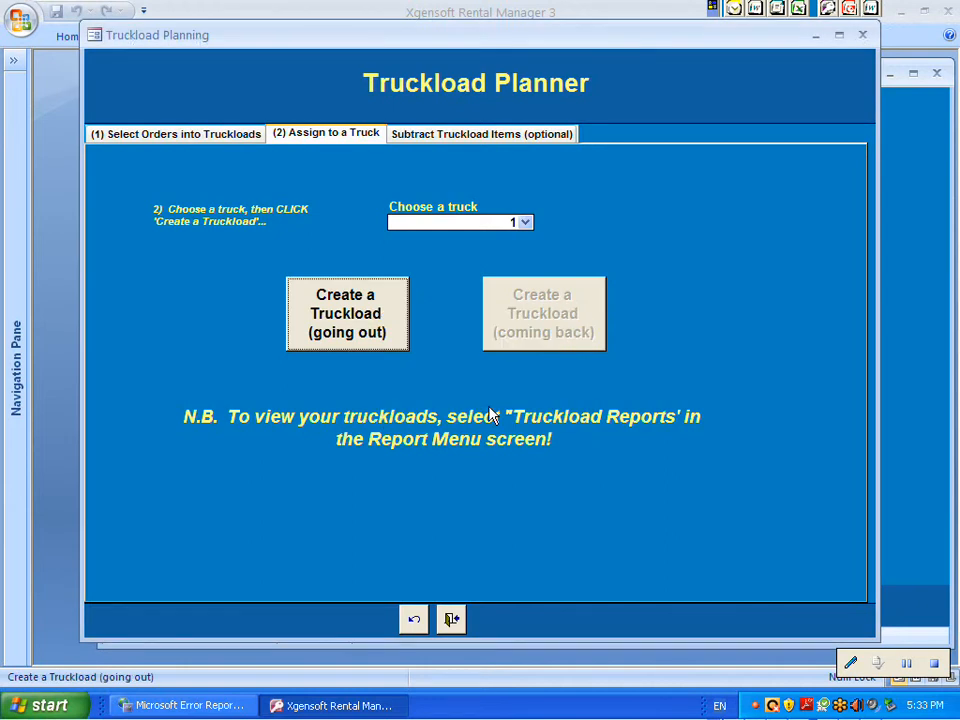
- Move the Truckload Planning window off the Reports Menu and set the report's From Date and To Date to 16-Mar-2015
{"action": "left_click_drag", "start_coordinate": [450, 40], "coordinate": [470, 644]}
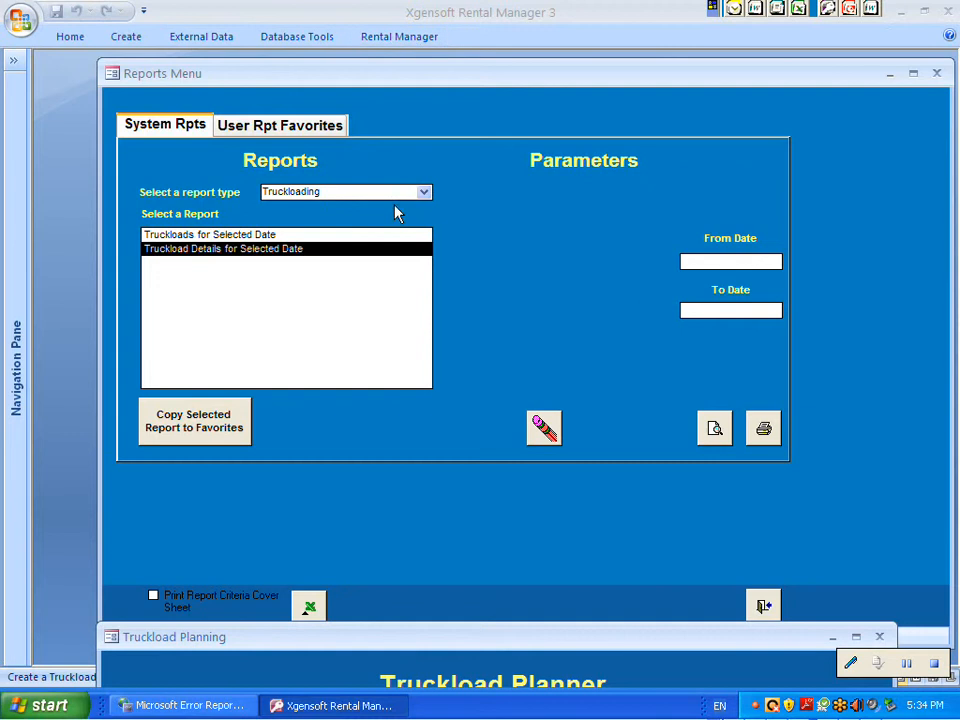
{"action": "left_click", "coordinate": [689, 261]}
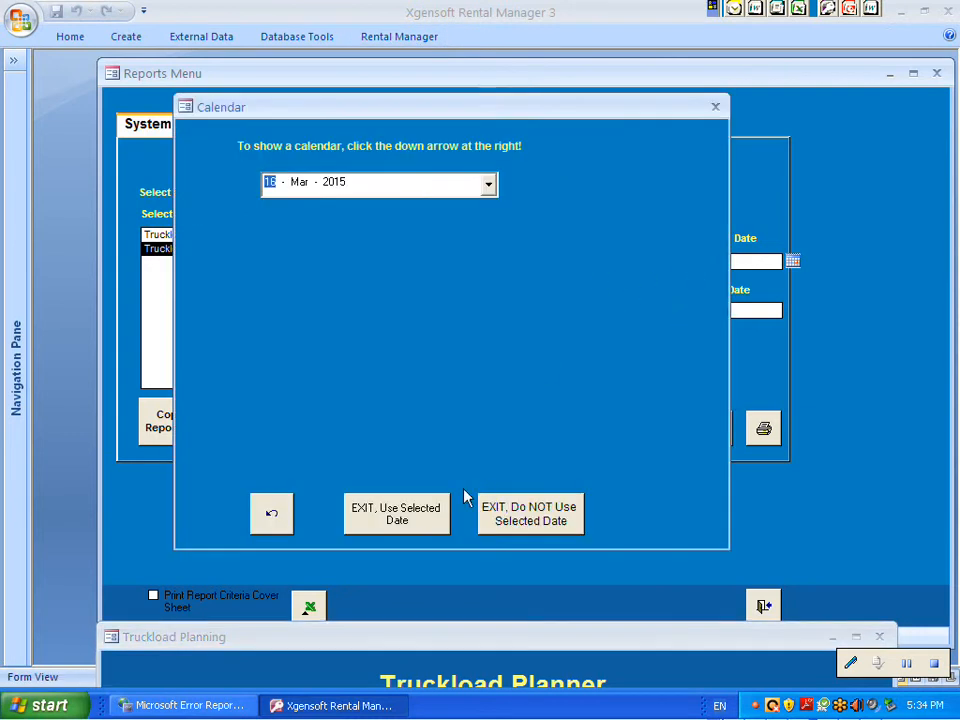
{"action": "left_click", "coordinate": [414, 521]}
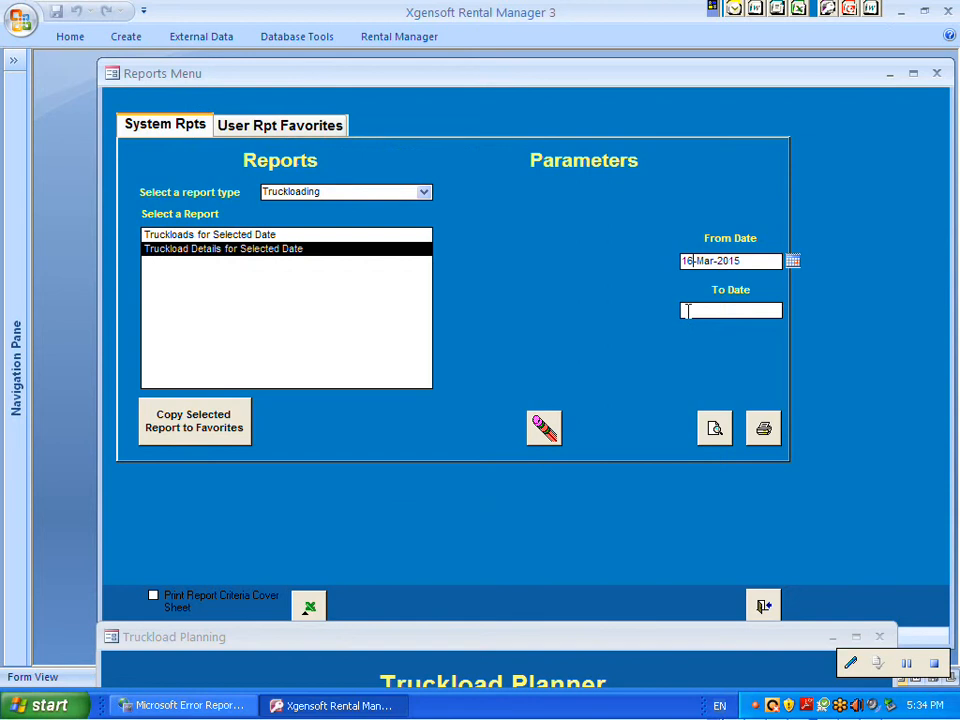
{"action": "left_click", "coordinate": [687, 311]}
{"action": "left_click", "coordinate": [384, 526]}
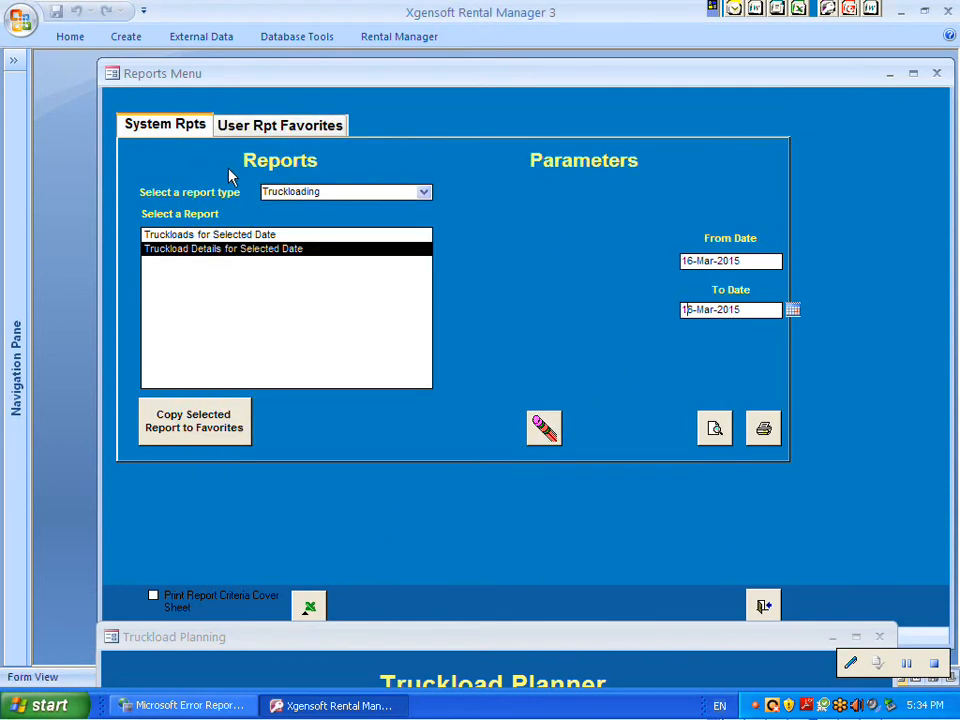
- Set both the From Date and the To Date of the truckload details report to 06-Mar-2015 using the calendar
{"action": "double_click", "coordinate": [748, 263]}
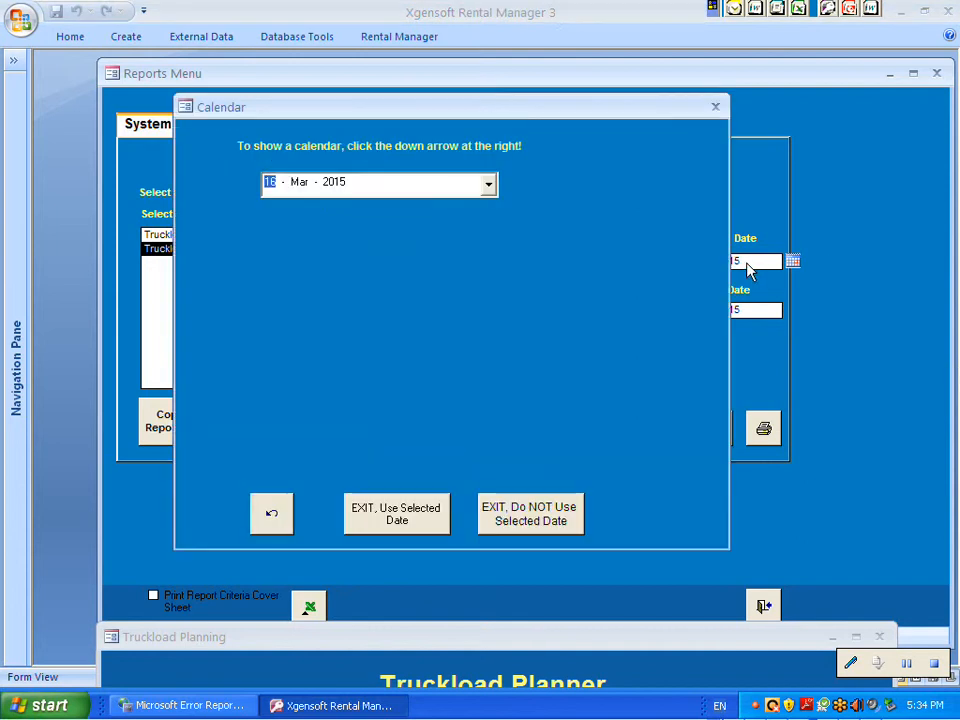
{"action": "left_click", "coordinate": [488, 188]}
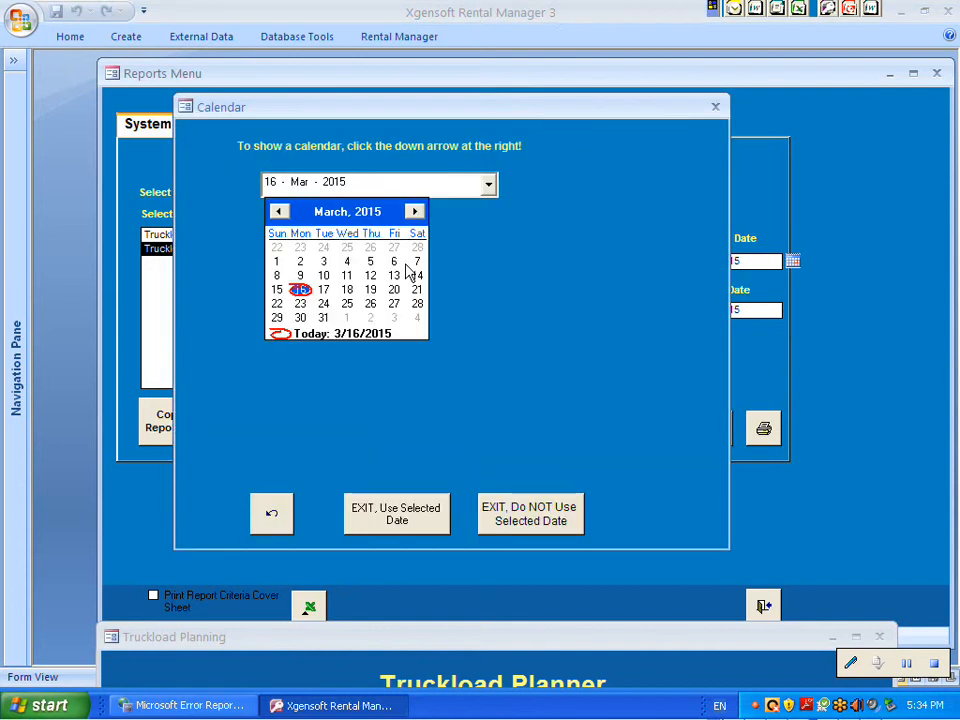
{"action": "left_click", "coordinate": [393, 261]}
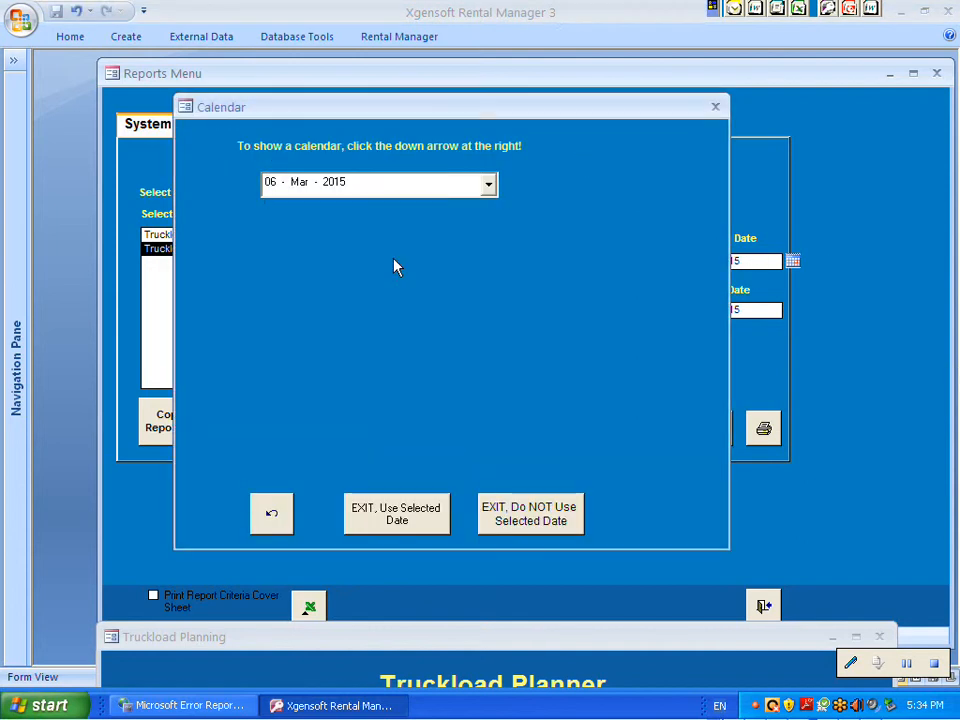
{"action": "left_click", "coordinate": [428, 520]}
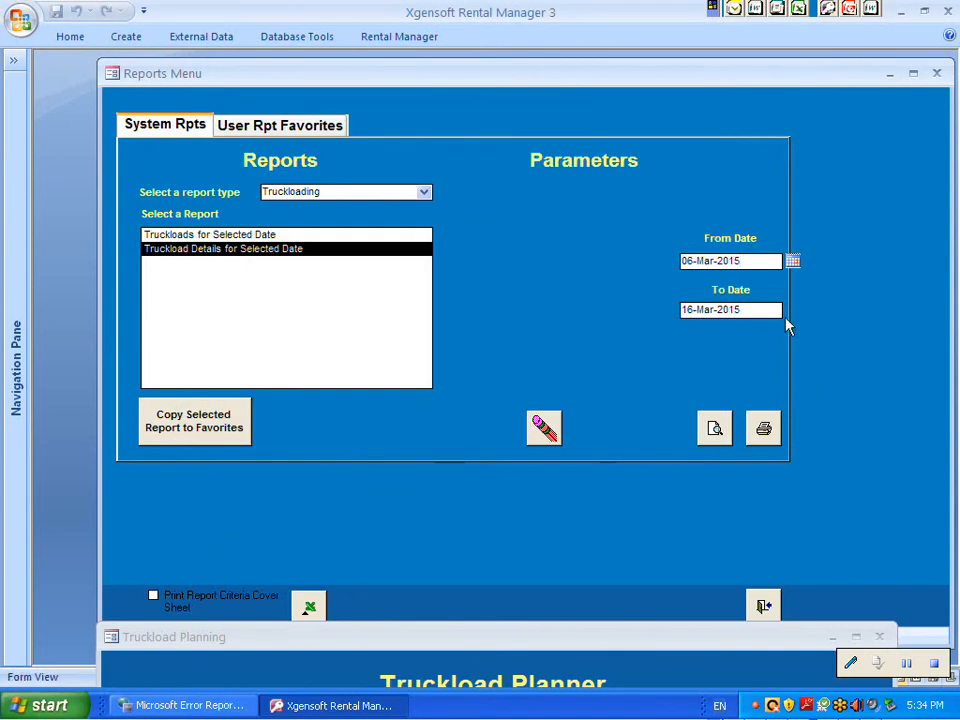
{"action": "left_click", "coordinate": [775, 310]}
{"action": "left_click", "coordinate": [792, 310]}
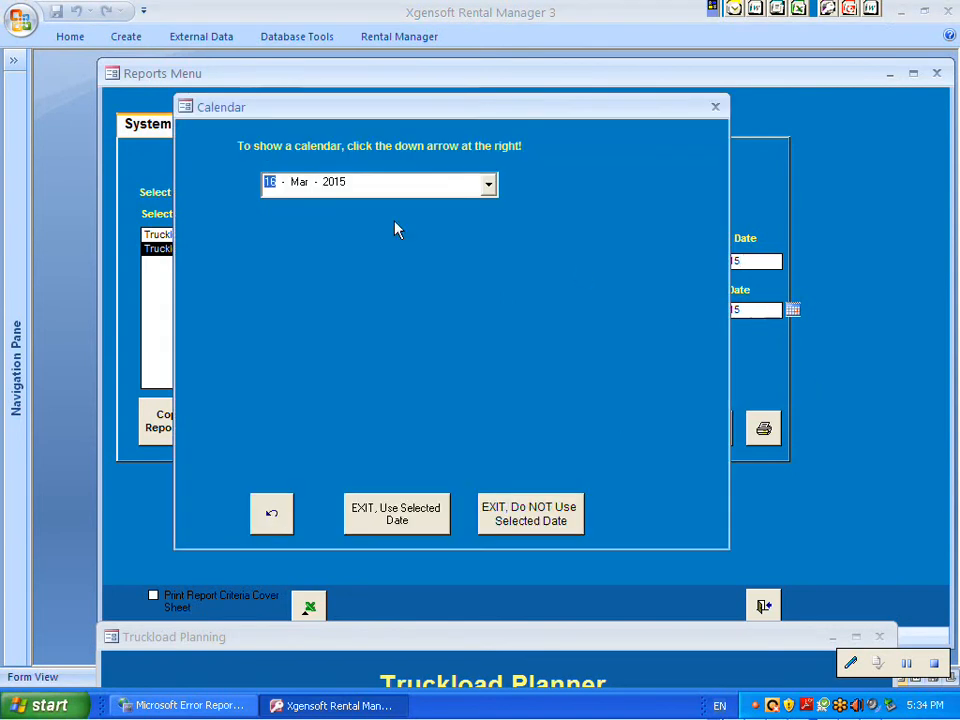
{"action": "left_click", "coordinate": [490, 188]}
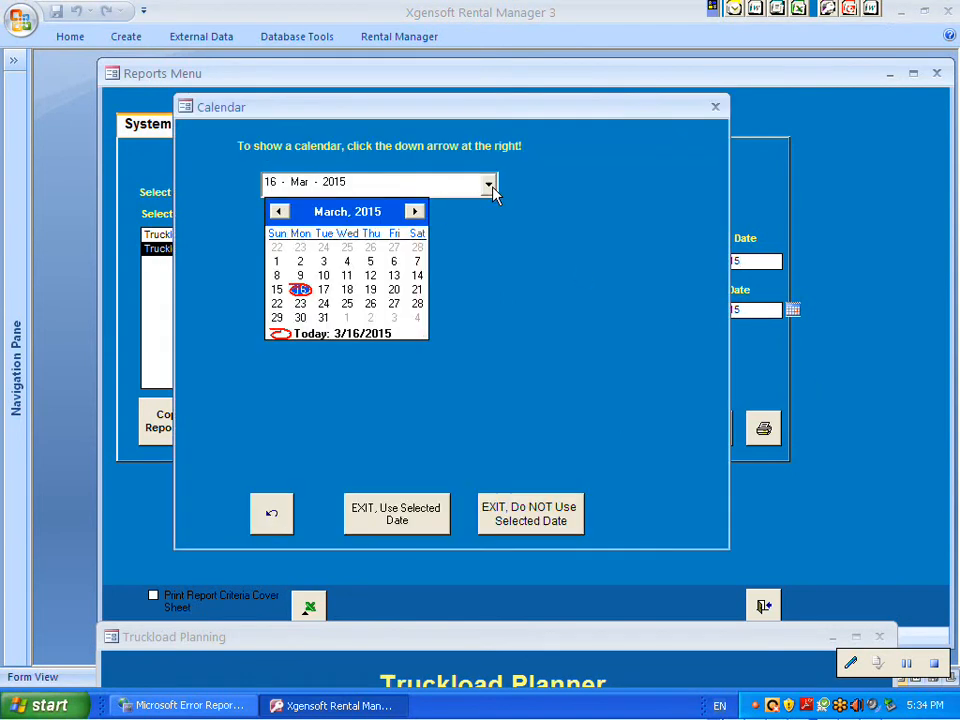
{"action": "left_click", "coordinate": [394, 262]}
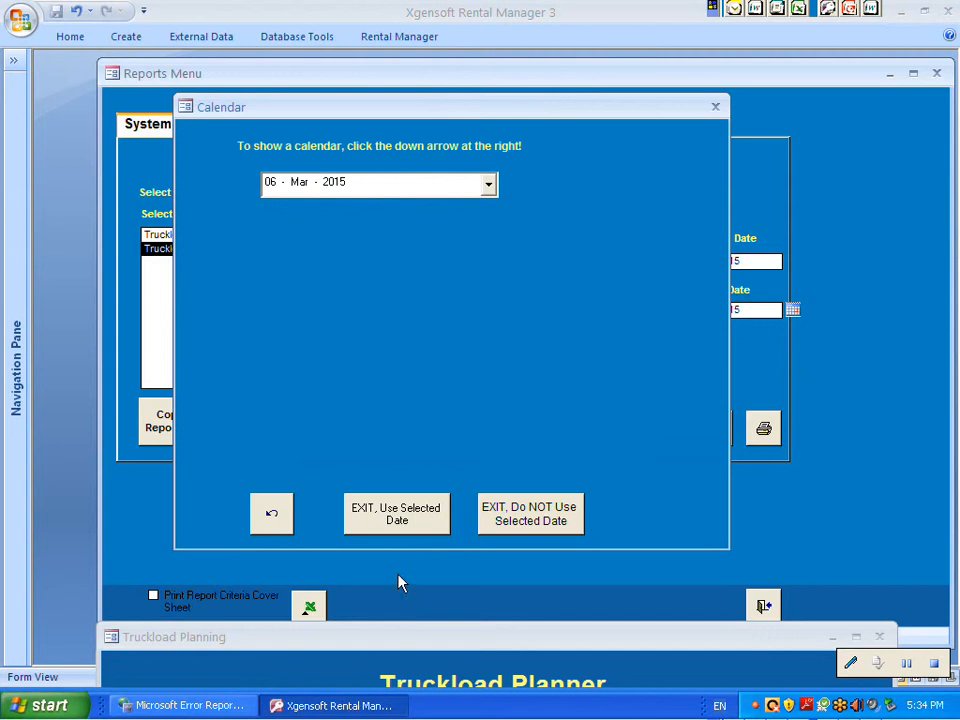
{"action": "left_click", "coordinate": [388, 516]}
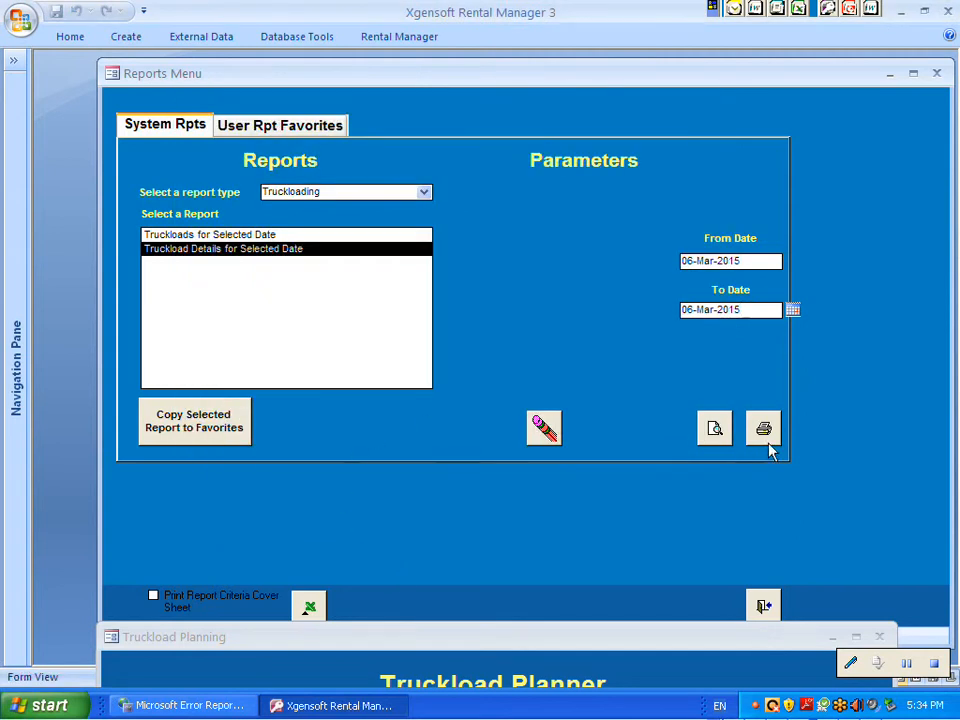
- Preview the Truckload Details for Selected Date report in a maximized window and enlarge its first page
{"action": "left_click", "coordinate": [714, 430]}
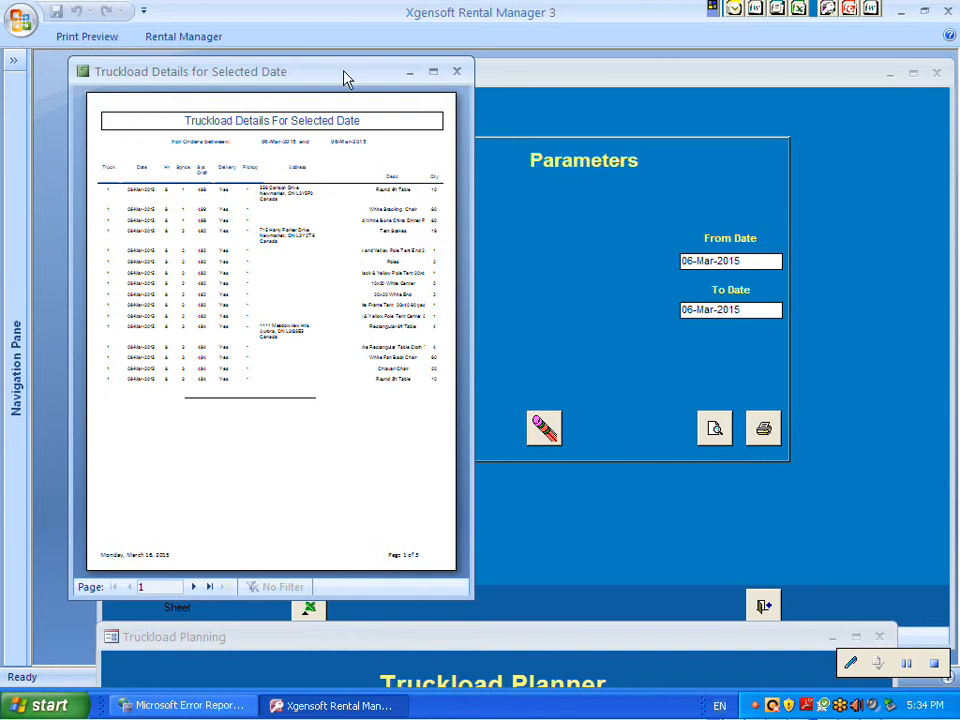
{"action": "left_click_drag", "start_coordinate": [358, 80], "coordinate": [531, 90]}
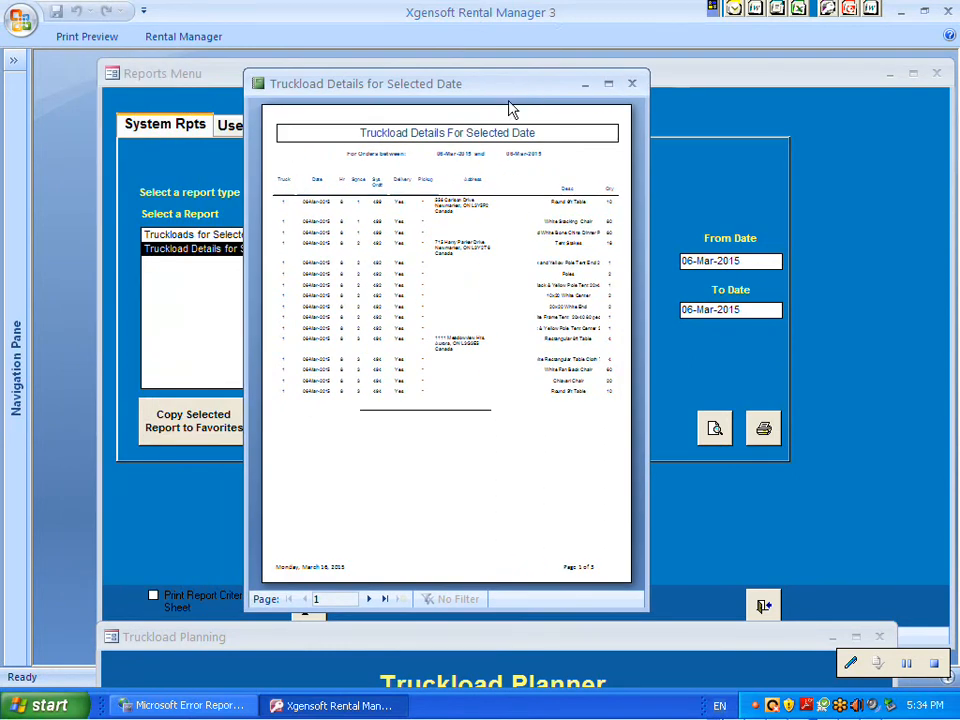
{"action": "double_click", "coordinate": [514, 93]}
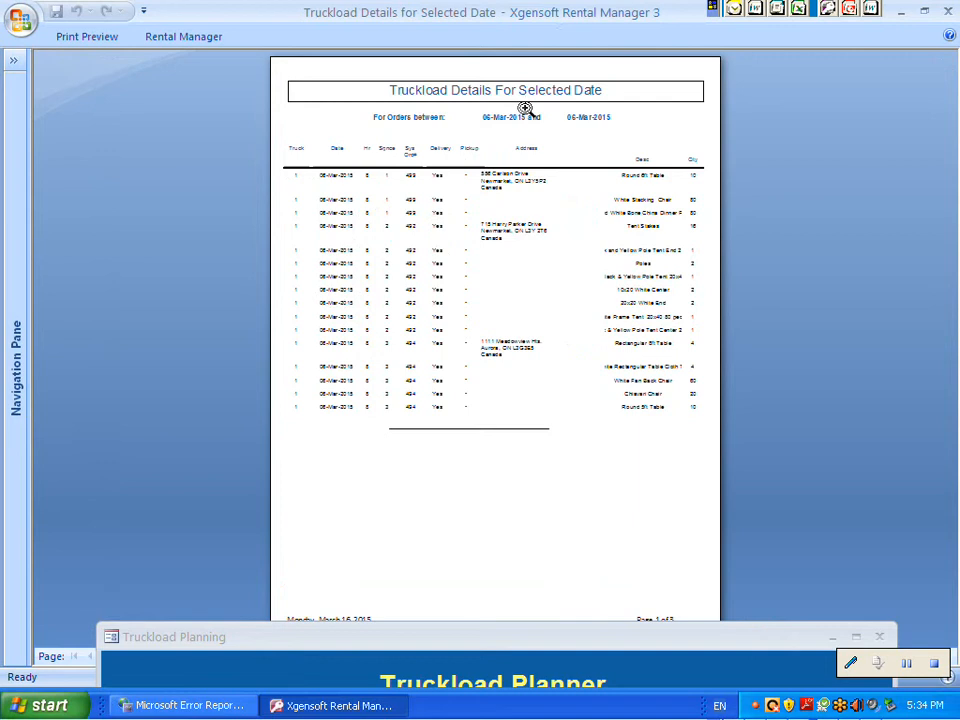
{"action": "left_click", "coordinate": [556, 495]}
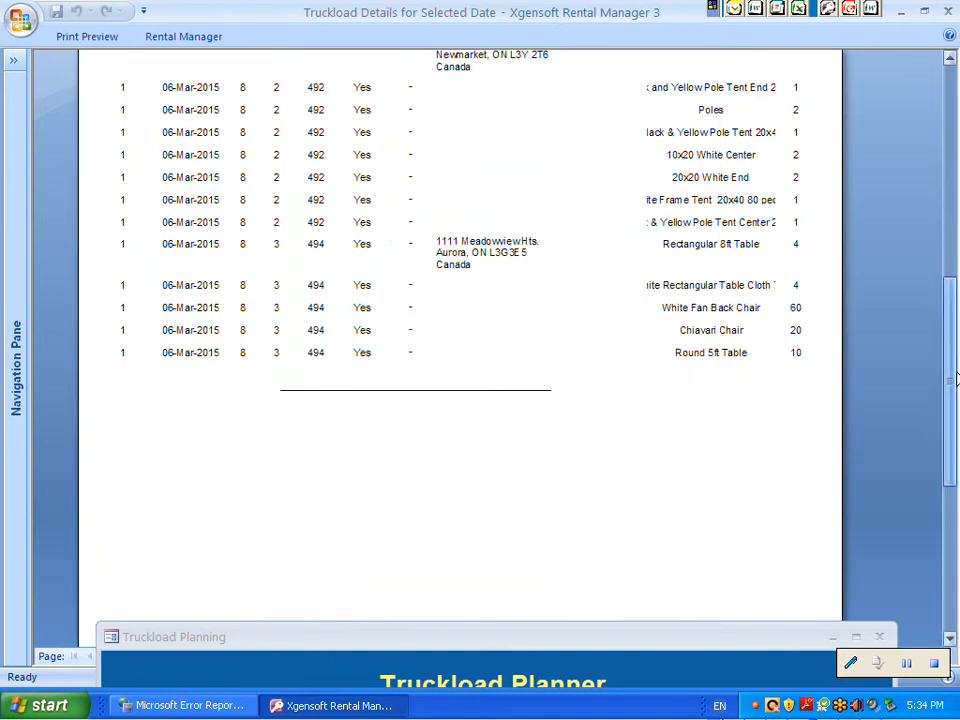
- Examine the load sequence, delivery addresses, items and quantities on the report's first page and close the preview
{"action": "scroll", "coordinate": [937, 307], "scroll_direction": "up", "scroll_amount": 3}
{"action": "scroll", "coordinate": [937, 307], "scroll_direction": "up", "scroll_amount": 1}
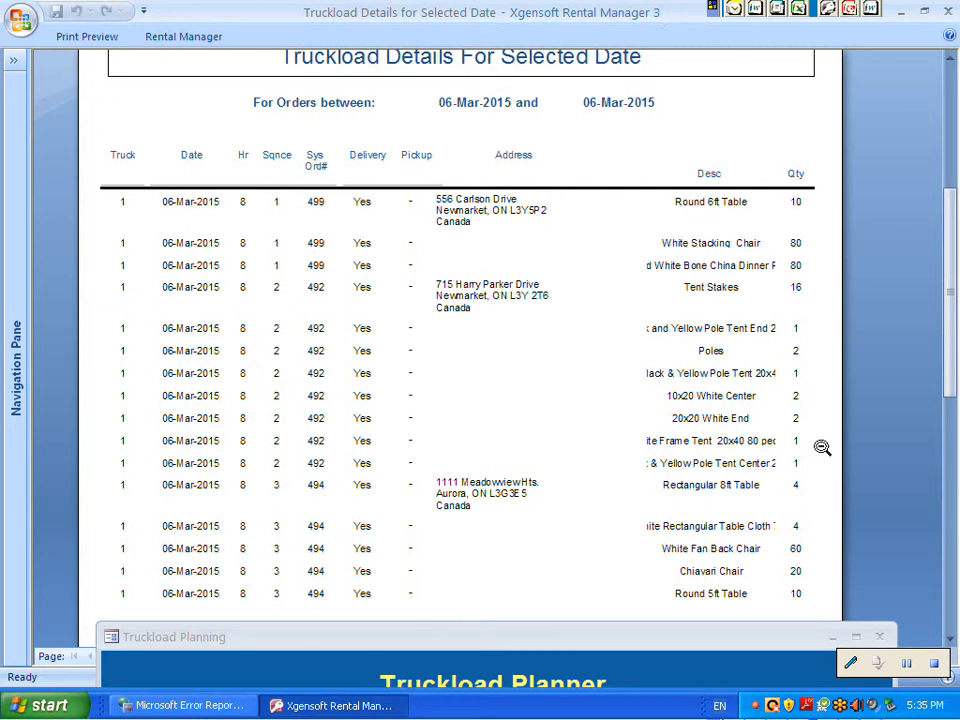
{"action": "mouse_move", "coordinate": [958, 322]}
{"action": "left_mouse_down"}
{"action": "mouse_move", "coordinate": [955, 350]}
{"action": "mouse_move", "coordinate": [949, 328]}
{"action": "left_mouse_up"}
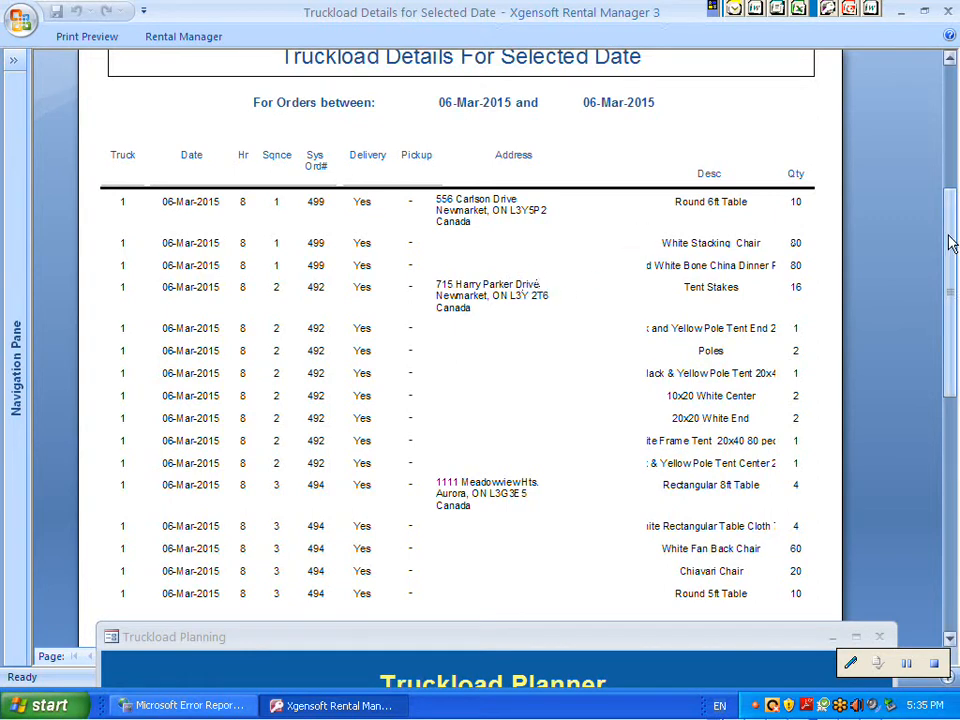
{"action": "mouse_move", "coordinate": [951, 243]}
{"action": "left_mouse_down"}
{"action": "mouse_move", "coordinate": [951, 221]}
{"action": "mouse_move", "coordinate": [955, 268]}
{"action": "left_mouse_up"}
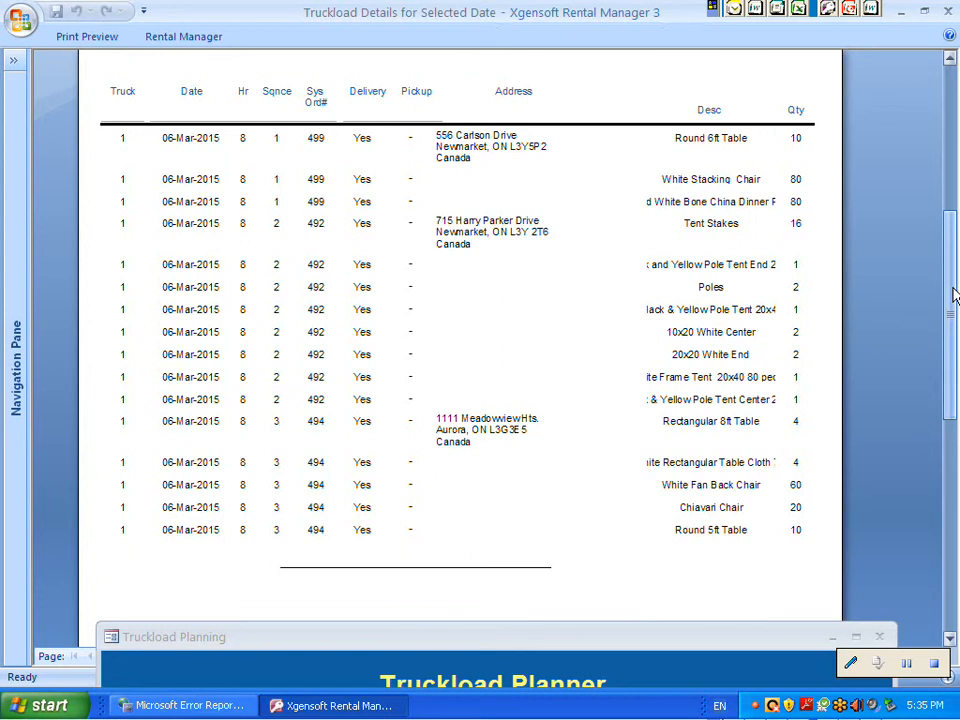
{"action": "mouse_move", "coordinate": [950, 314]}
{"action": "left_mouse_down"}
{"action": "mouse_move", "coordinate": [955, 240]}
{"action": "mouse_move", "coordinate": [955, 313]}
{"action": "mouse_move", "coordinate": [955, 300]}
{"action": "left_mouse_up"}
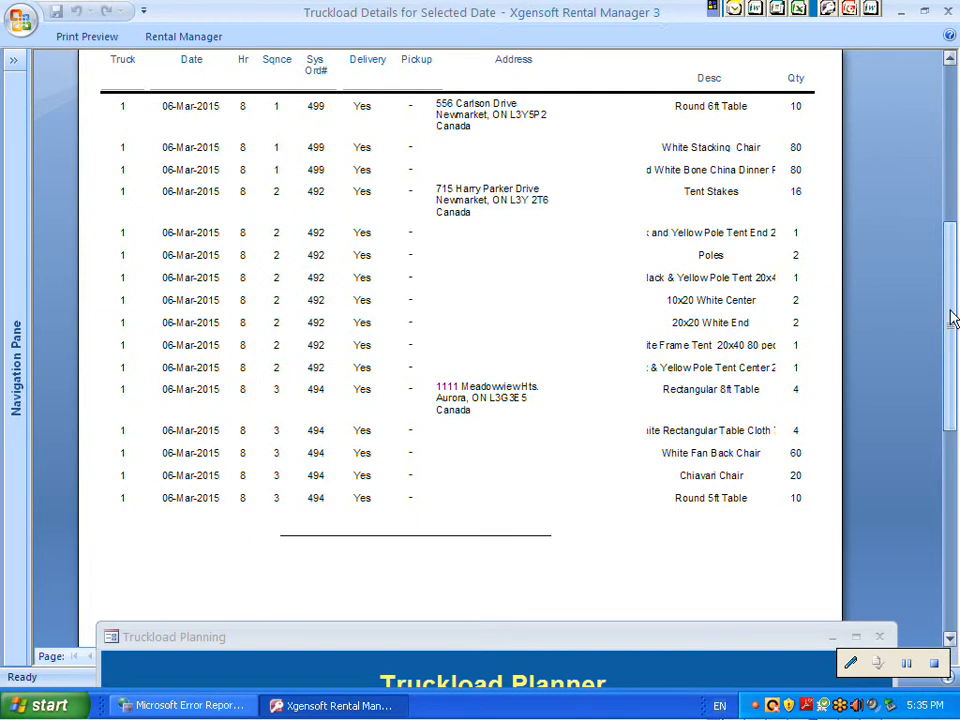
{"action": "left_click_drag", "start_coordinate": [951, 303], "coordinate": [951, 277]}
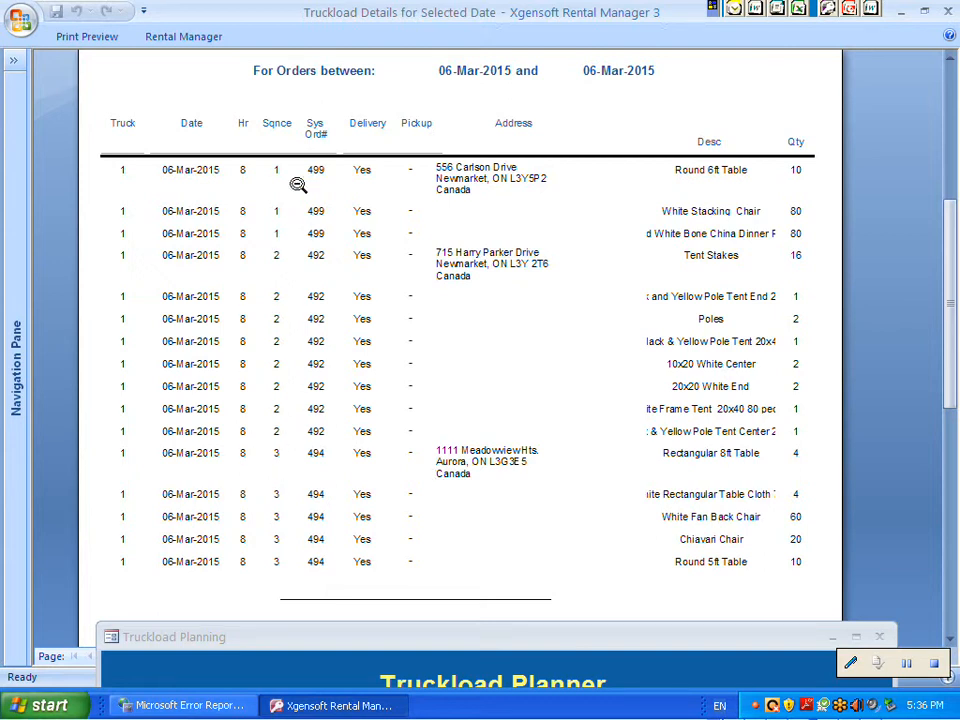
{"action": "left_click", "coordinate": [85, 33]}
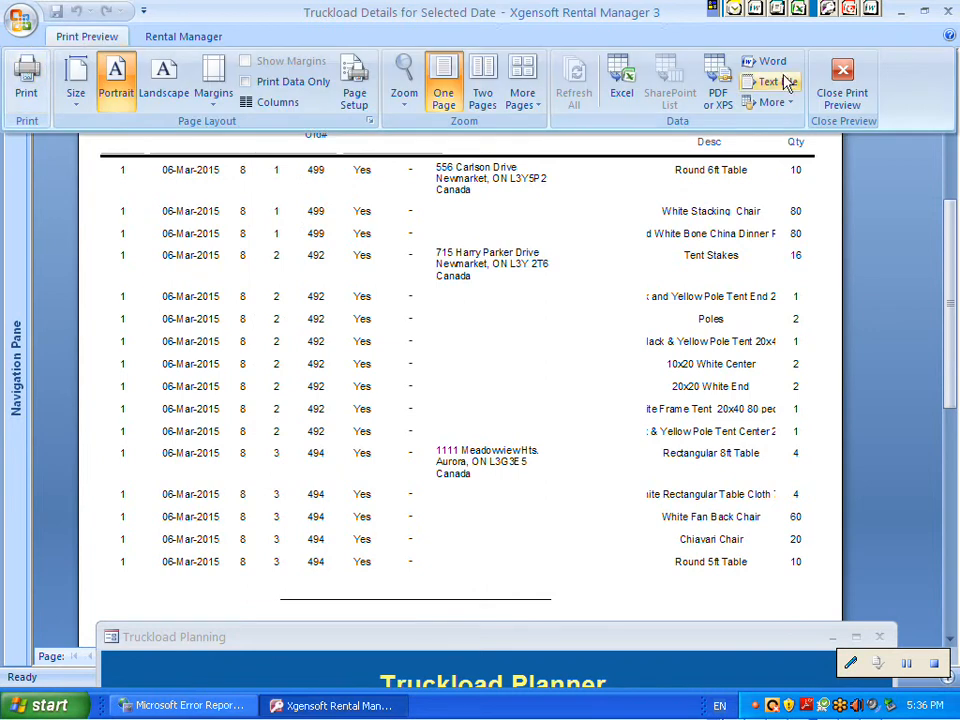
{"action": "left_click", "coordinate": [840, 96]}
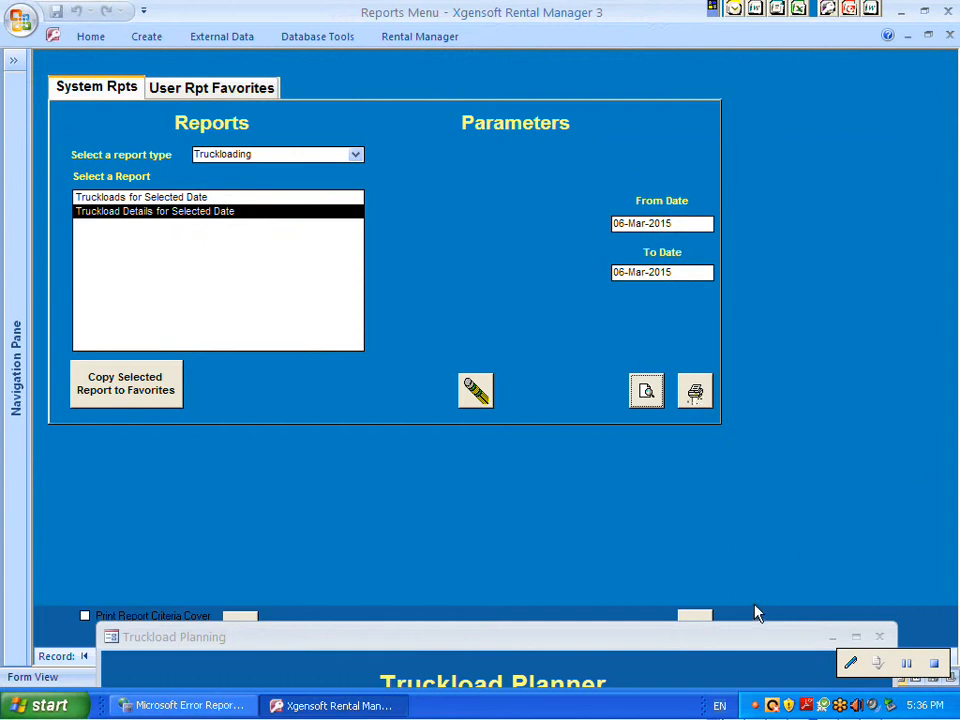
- Bring the Truckload Planning window back into view, select only the fourth outgoing order and set the truckload hour to 7
{"action": "left_click_drag", "start_coordinate": [675, 658], "coordinate": [628, 52]}
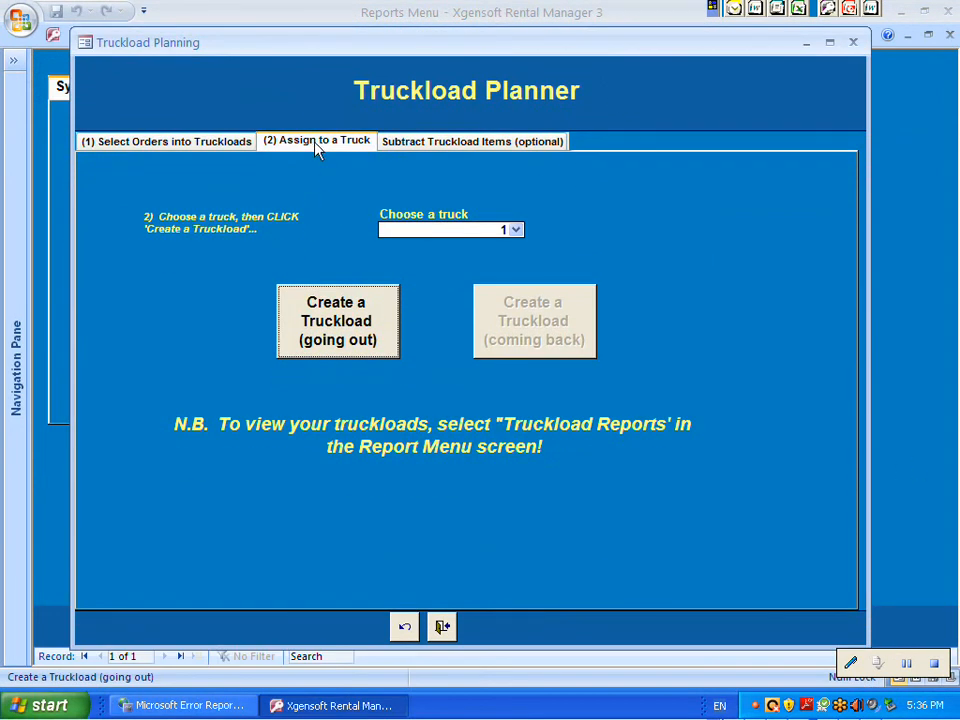
{"action": "left_click", "coordinate": [187, 145]}
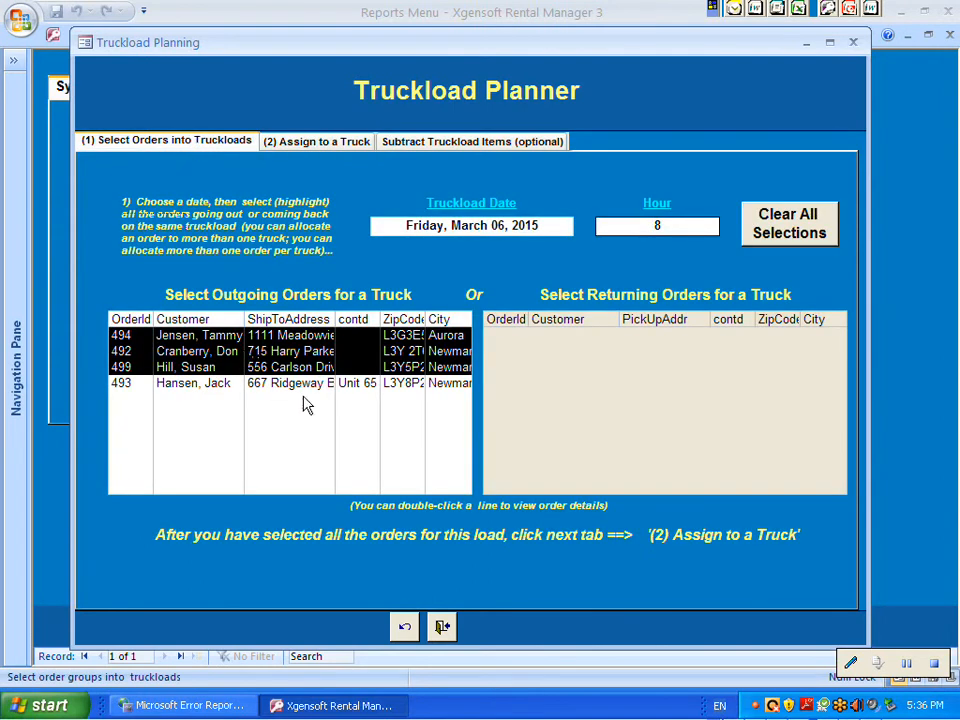
{"action": "left_click", "coordinate": [200, 384]}
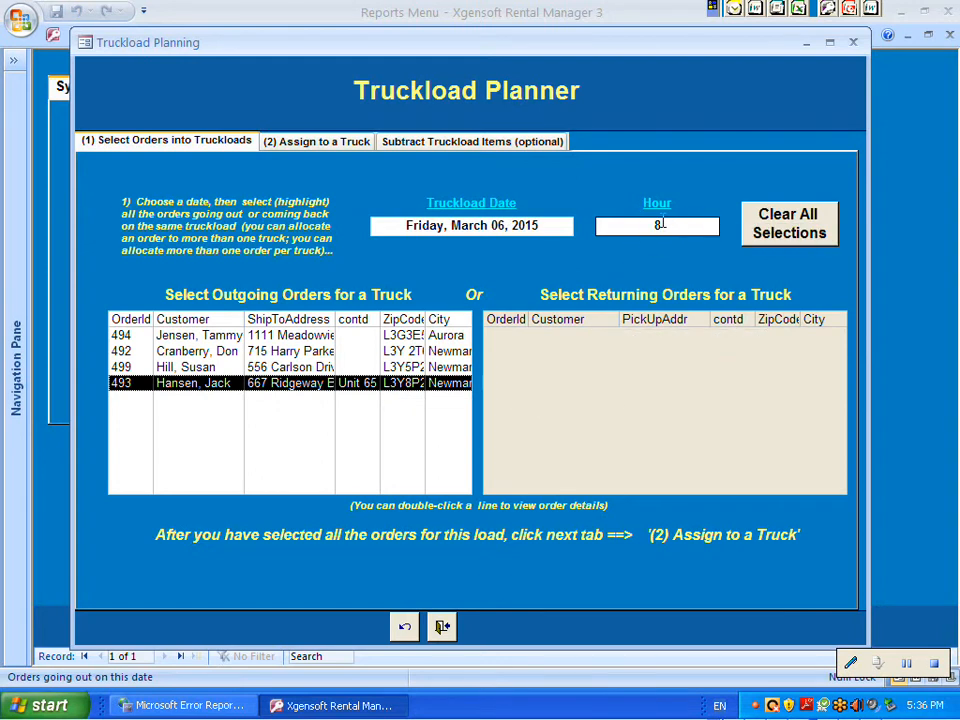
{"action": "double_click", "coordinate": [660, 224]}
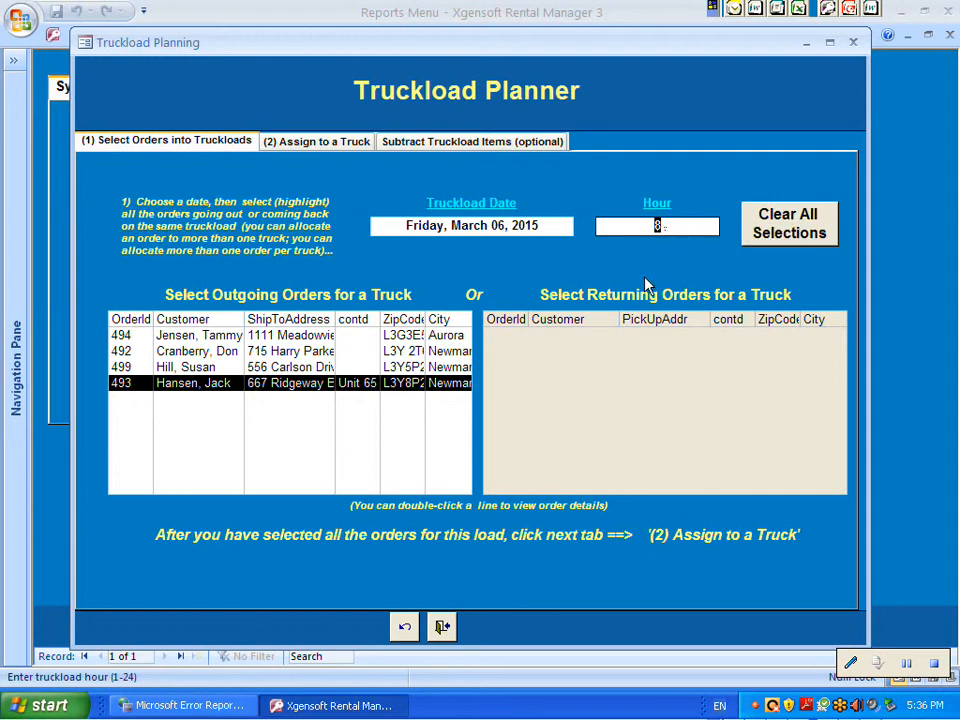
{"action": "type", "text": "7"}
- Start a going-out truckload on truck 2 (Truck B) with load sequence 1 and only part of the order going on it
{"action": "left_click", "coordinate": [313, 143]}
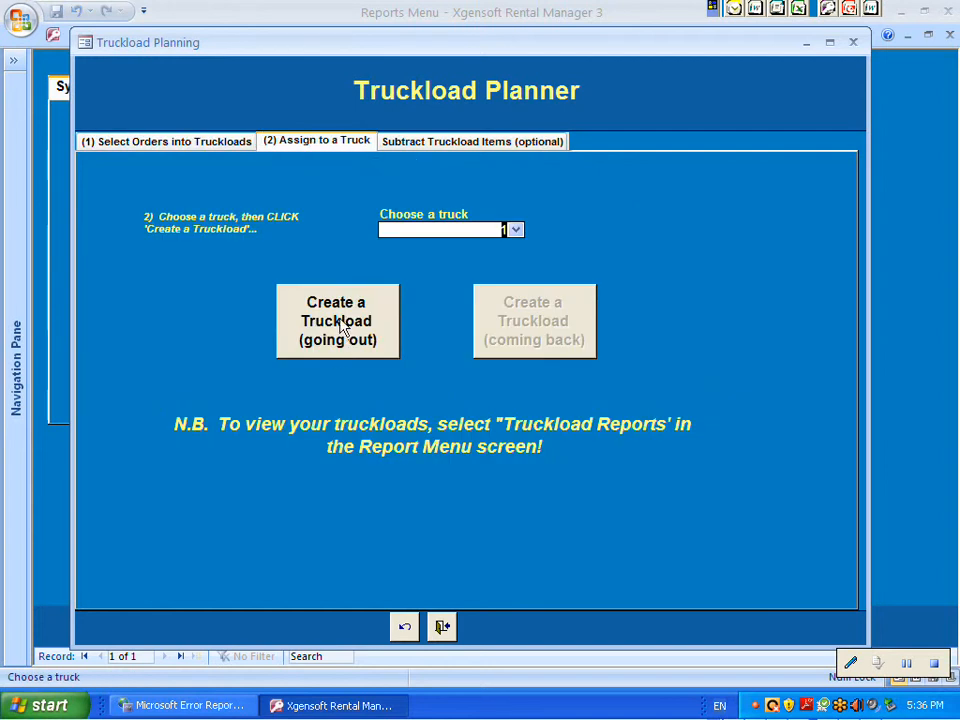
{"action": "left_click", "coordinate": [517, 232]}
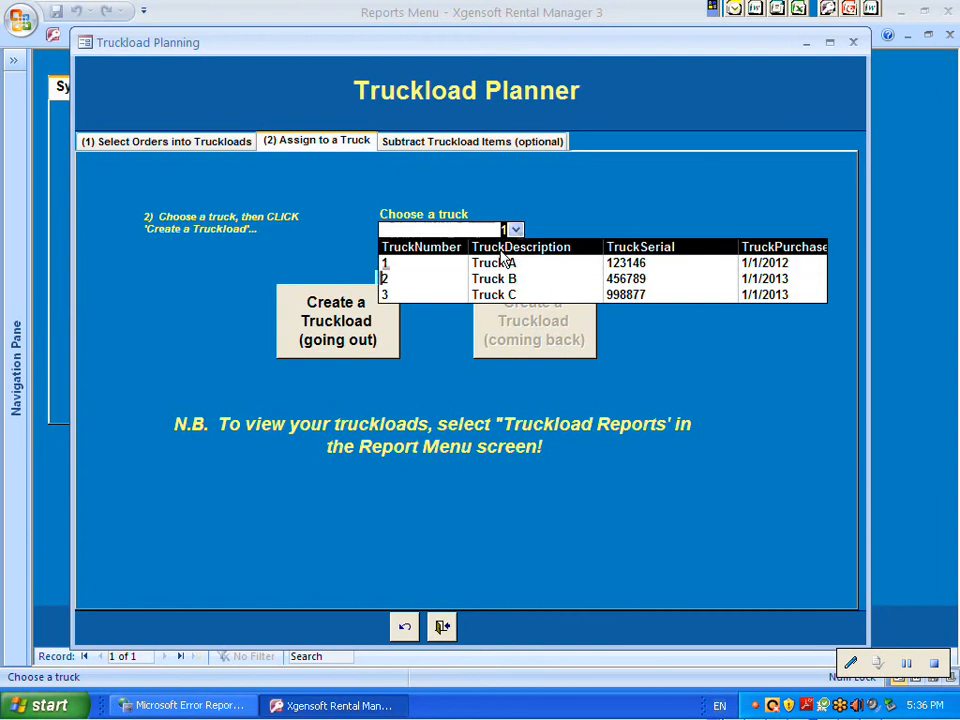
{"action": "left_click", "coordinate": [495, 280]}
{"action": "left_click", "coordinate": [332, 338]}
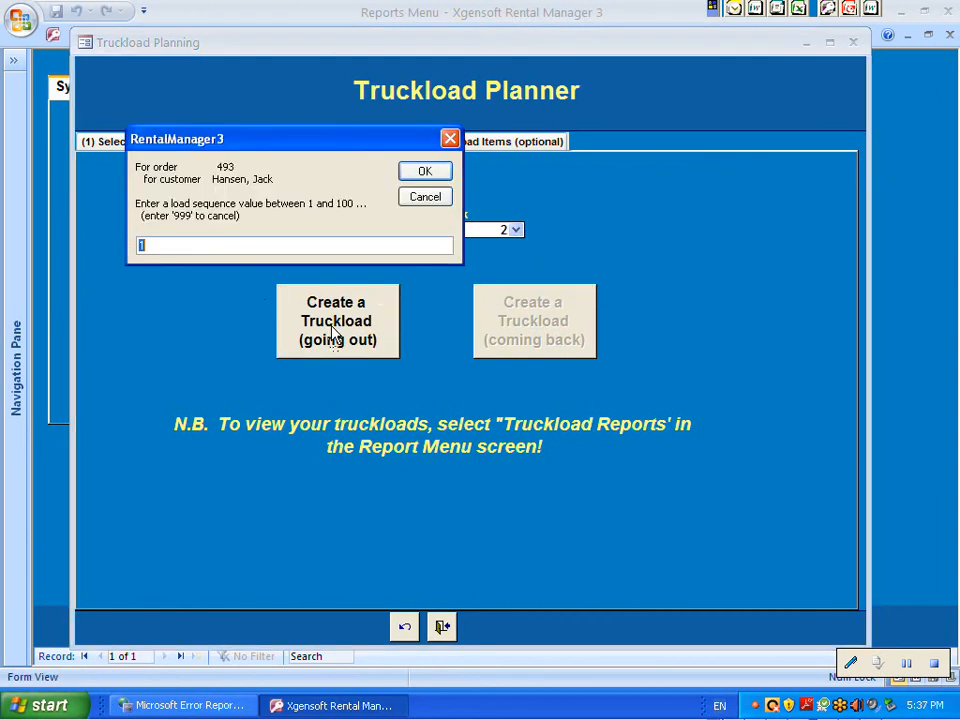
{"action": "left_click", "coordinate": [425, 174]}
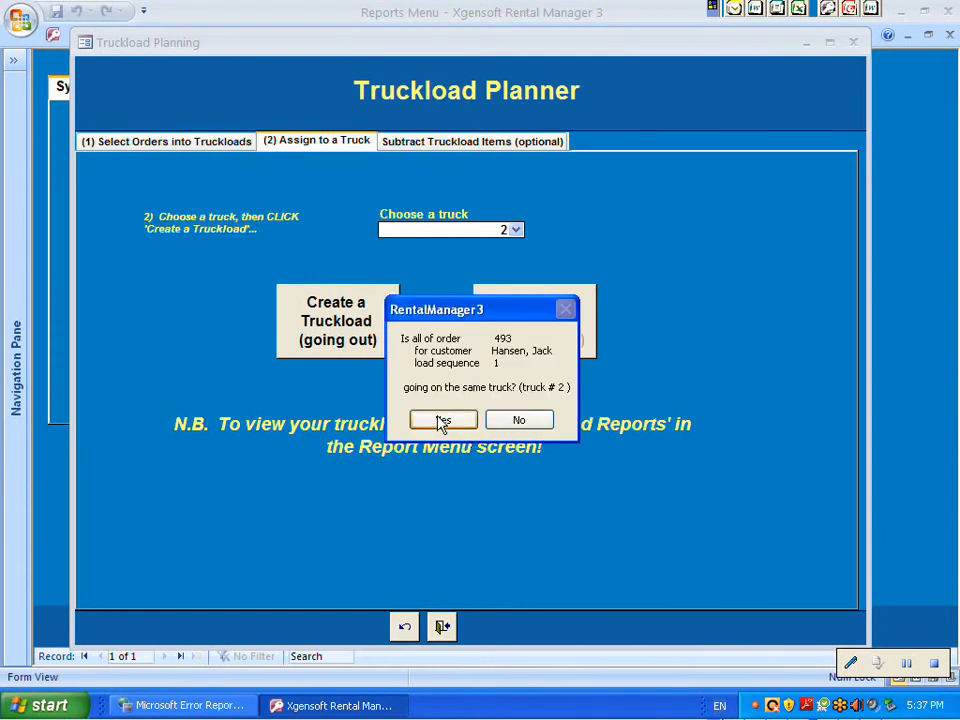
{"action": "left_click", "coordinate": [525, 425]}
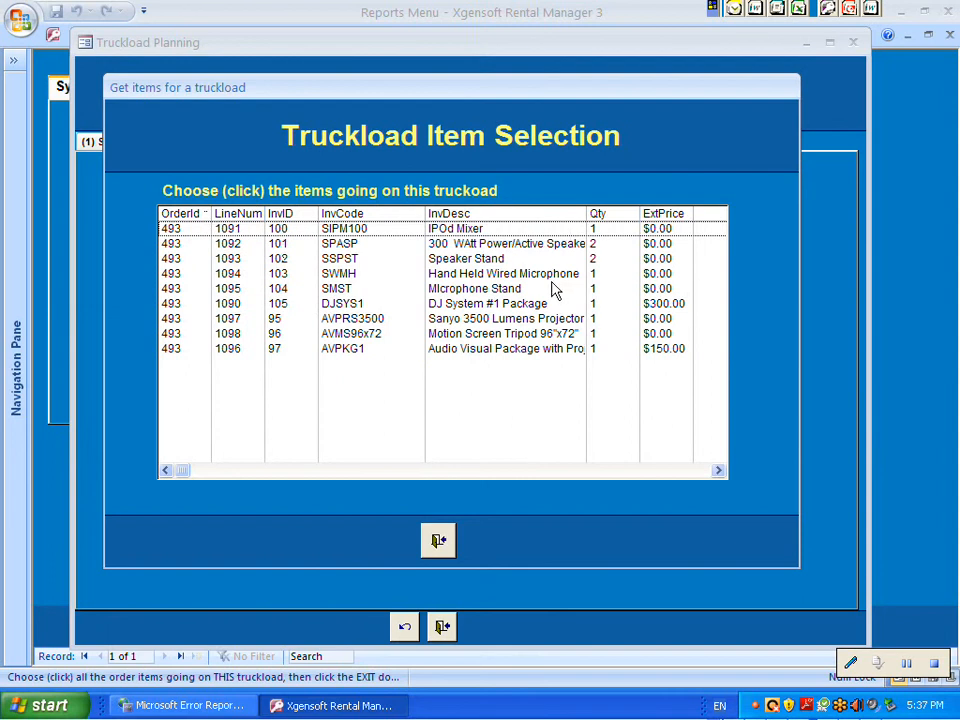
- Choose the iPod mixer, 300 watt speakers, speaker stands, hand held wired microphone and microphone stand for the truckload and finish creating it
{"action": "left_click", "coordinate": [466, 230]}
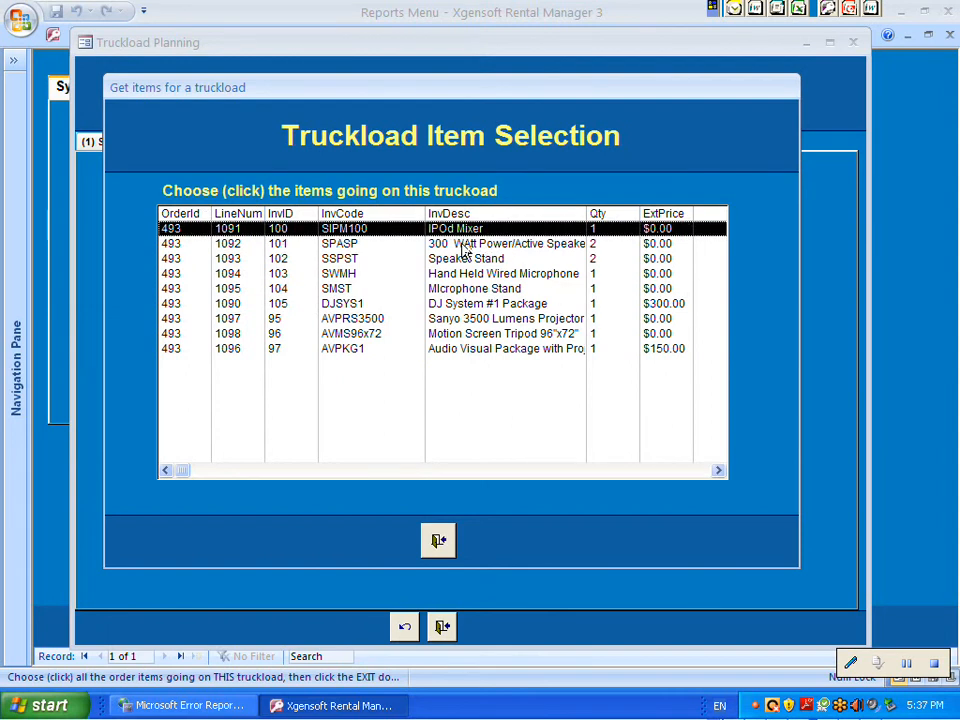
{"action": "left_click", "coordinate": [461, 243]}
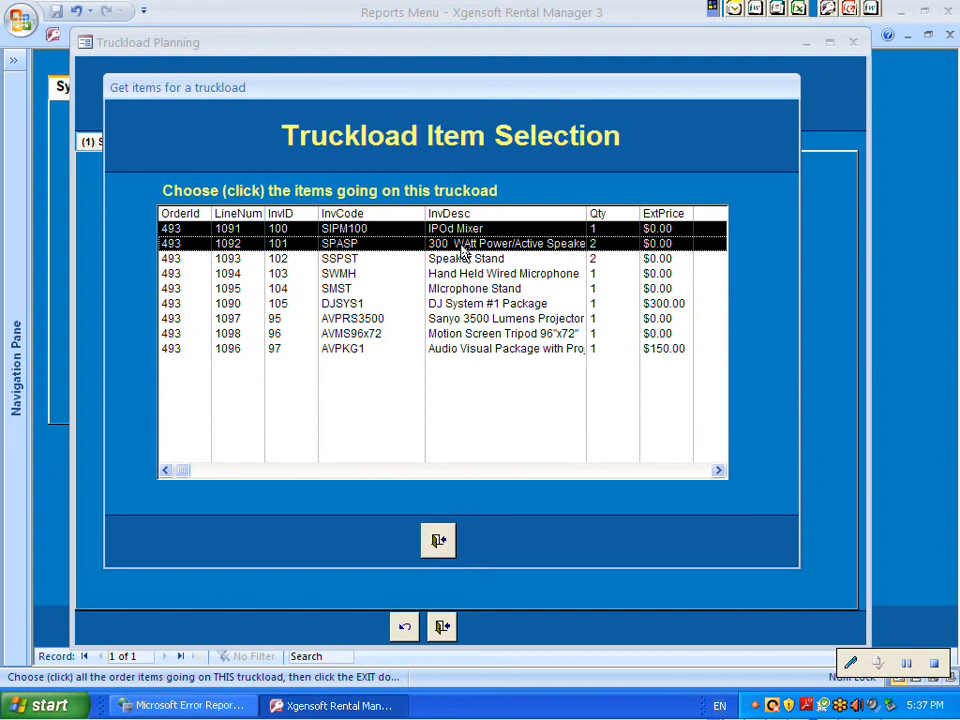
{"action": "left_click_drag", "start_coordinate": [461, 247], "coordinate": [462, 269]}
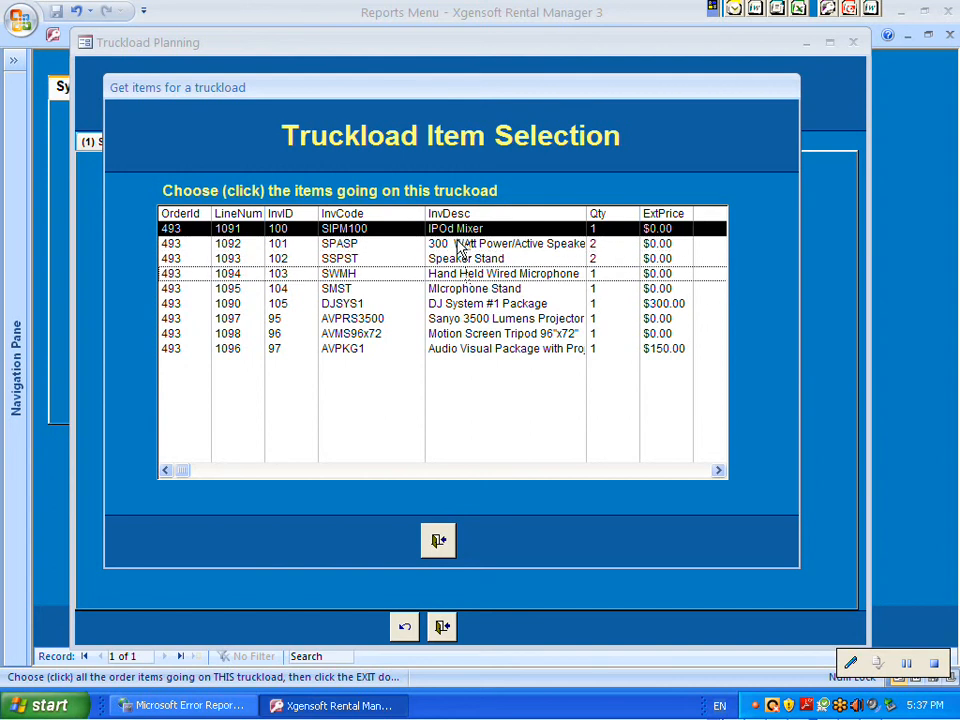
{"action": "left_click", "coordinate": [459, 244]}
{"action": "left_click", "coordinate": [458, 258]}
{"action": "left_click", "coordinate": [455, 273]}
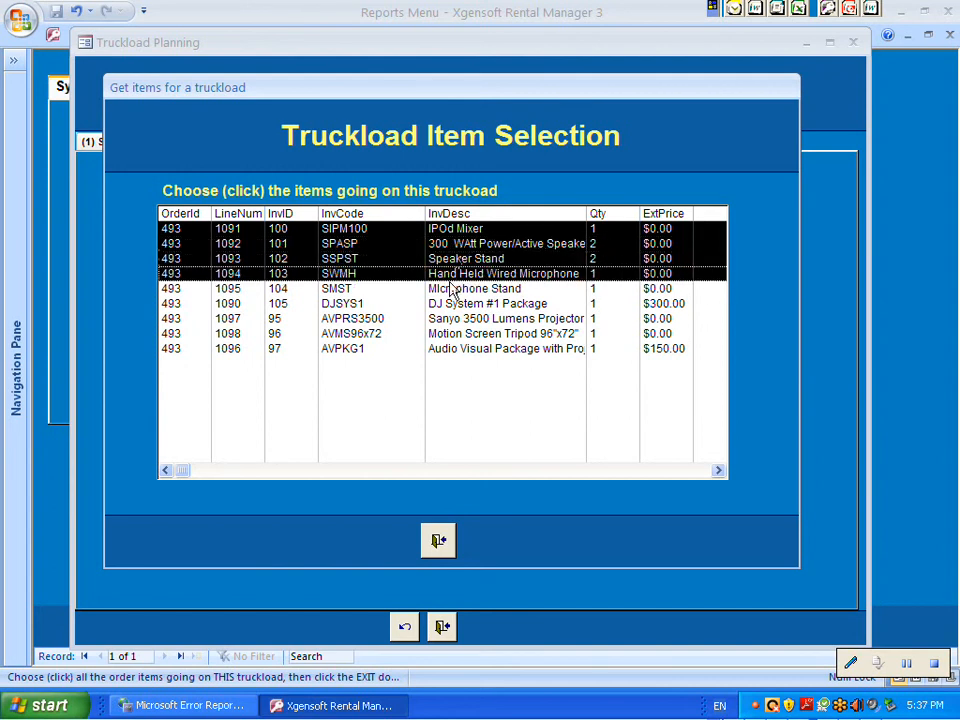
{"action": "left_click", "coordinate": [450, 275]}
{"action": "left_click", "coordinate": [448, 275]}
{"action": "left_click", "coordinate": [442, 290]}
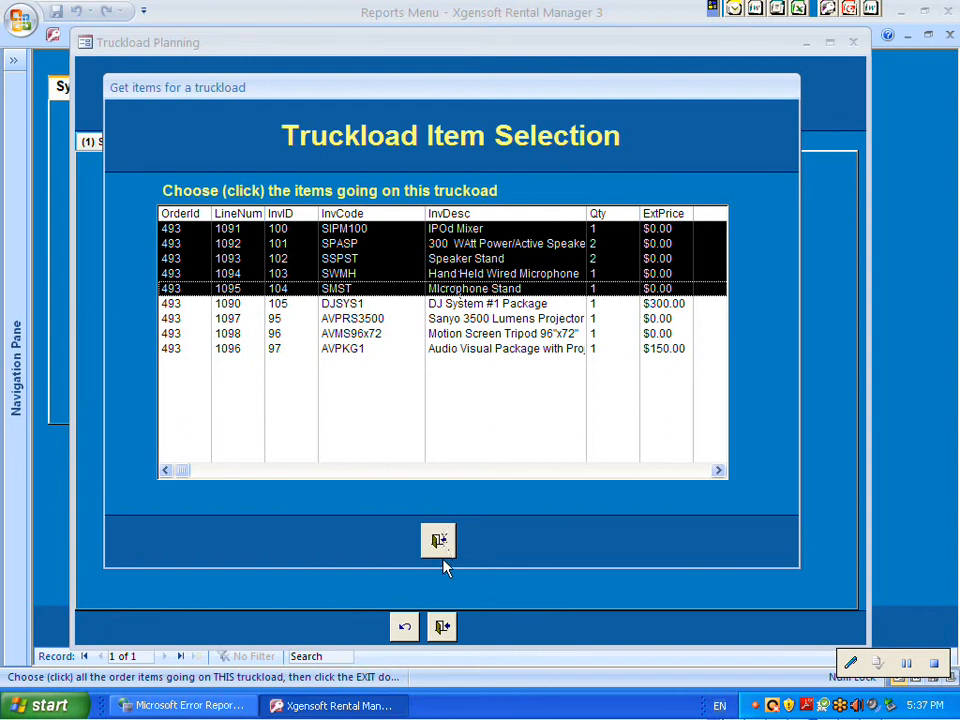
{"action": "left_click", "coordinate": [441, 543]}
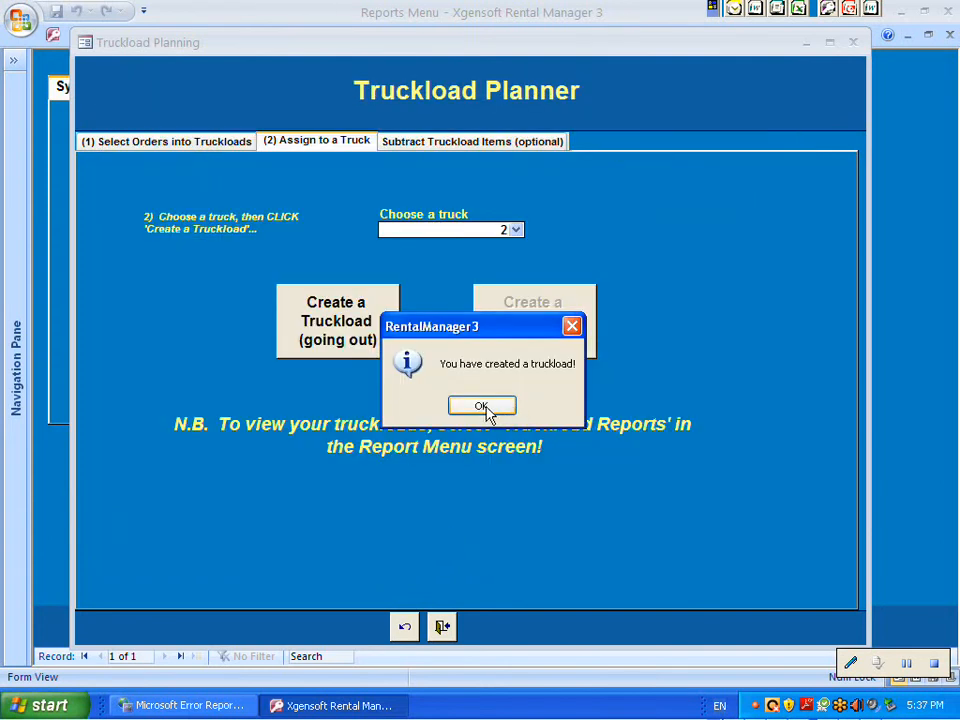
{"action": "left_click", "coordinate": [487, 413]}
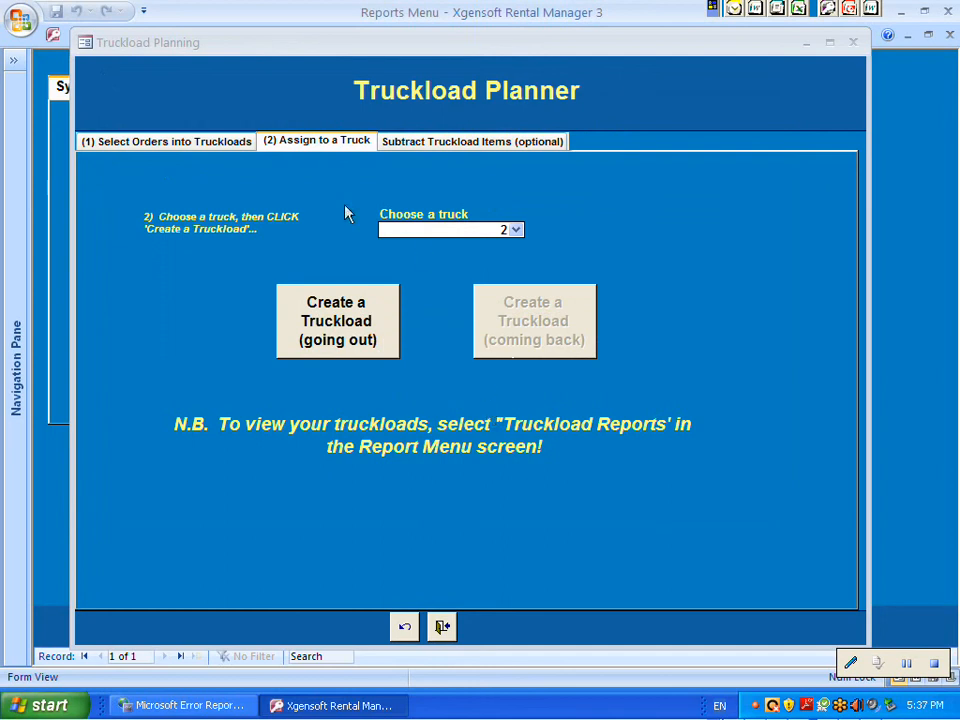
- Start a going-out truckload on truck 3 (Truck C) for the same order, with load sequence 1 and only part of the order on it
{"action": "left_click", "coordinate": [207, 145]}
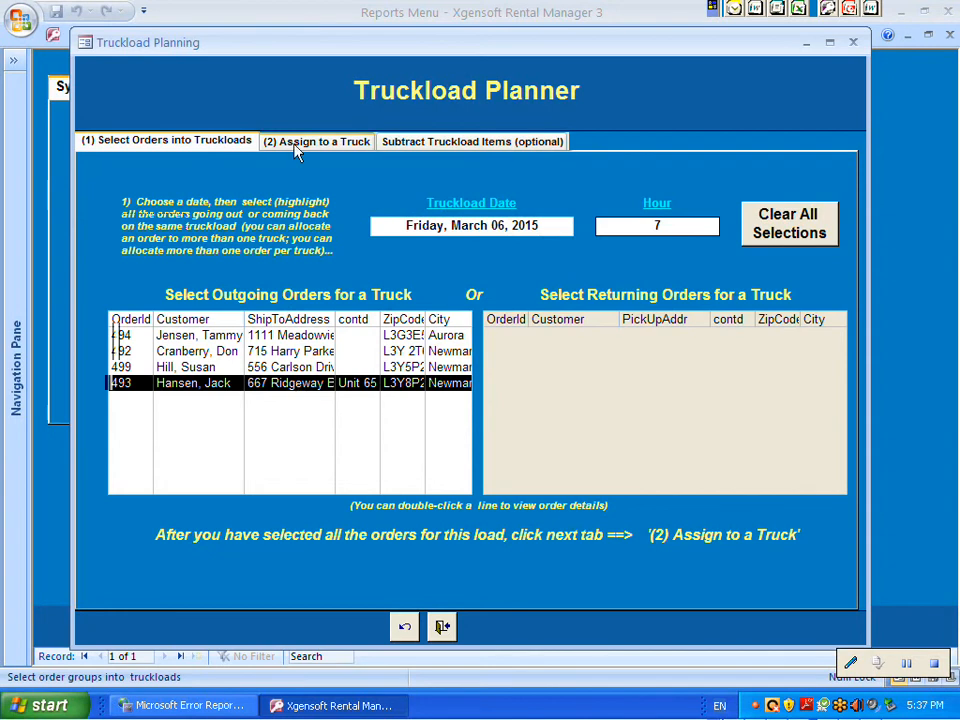
{"action": "left_click", "coordinate": [297, 145]}
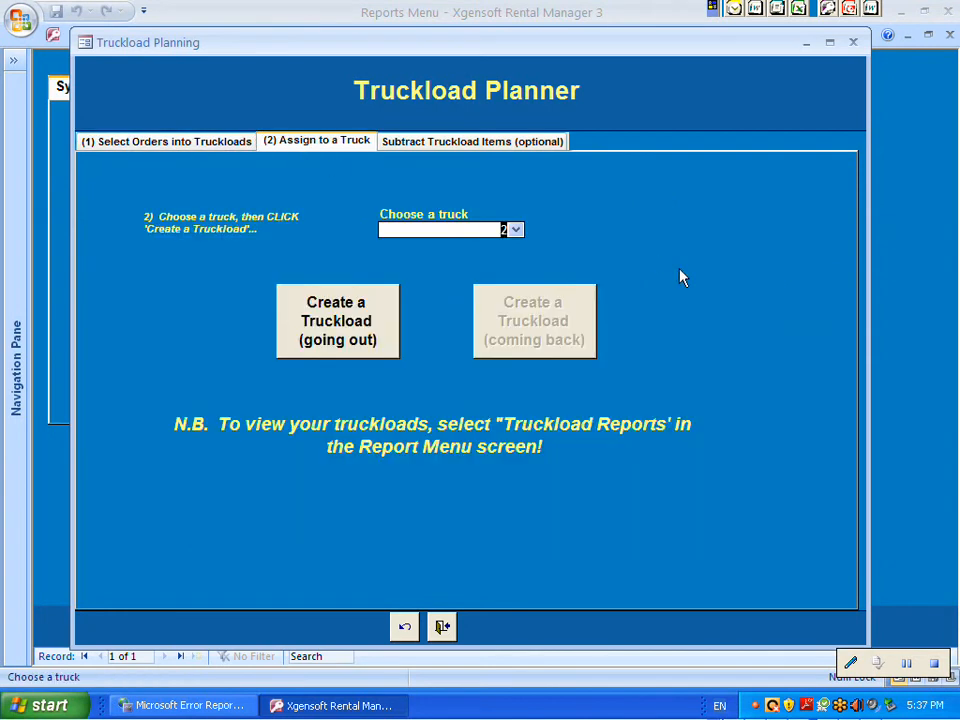
{"action": "left_click", "coordinate": [515, 232]}
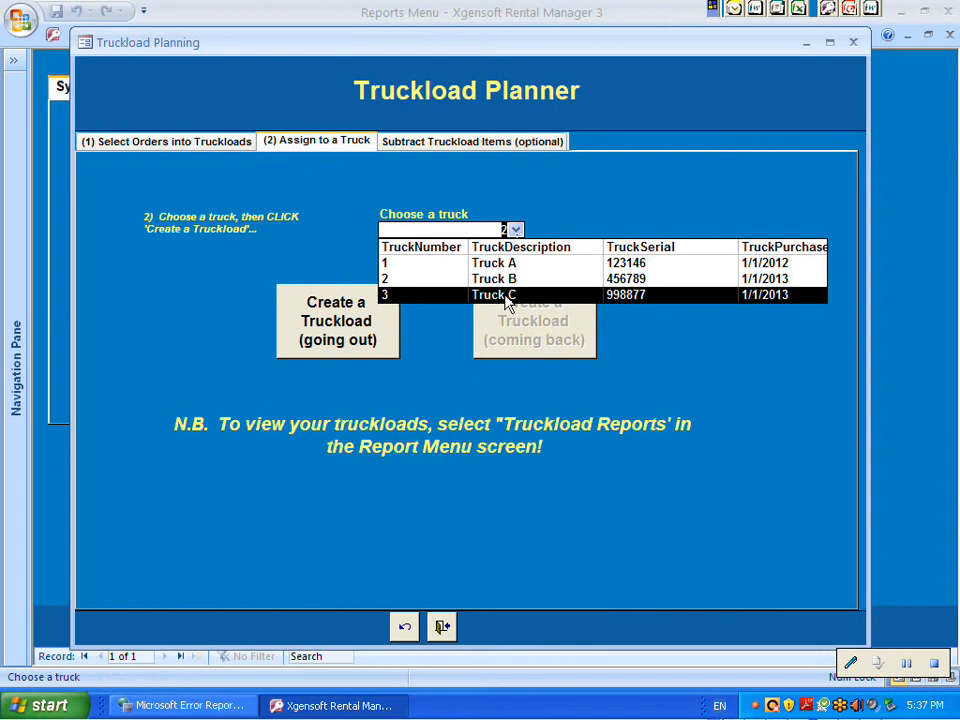
{"action": "left_click", "coordinate": [505, 296]}
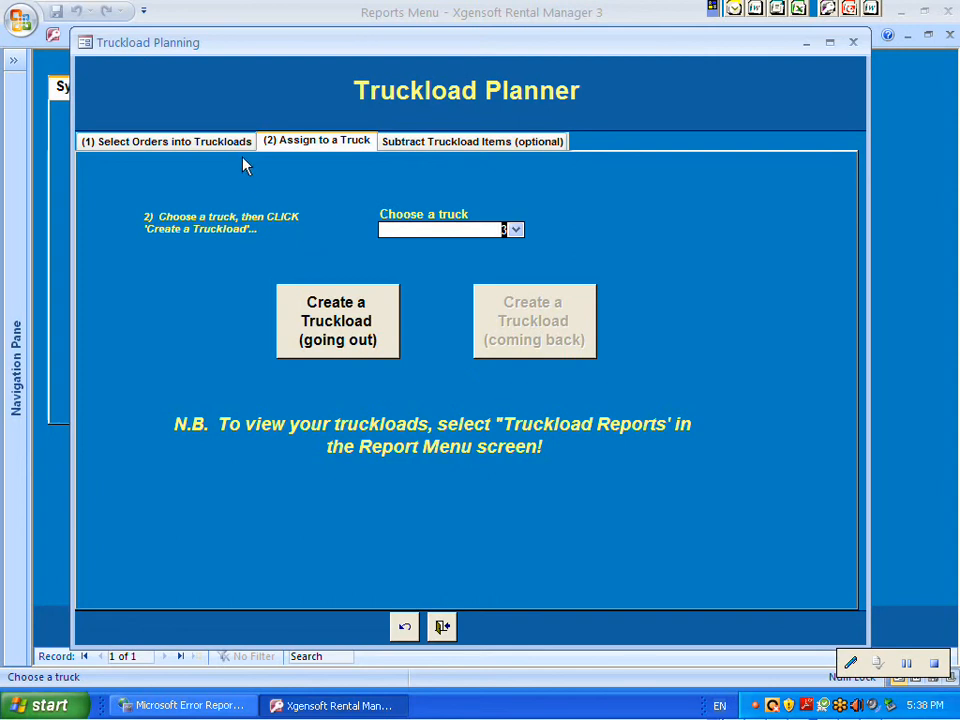
{"action": "left_click", "coordinate": [336, 328]}
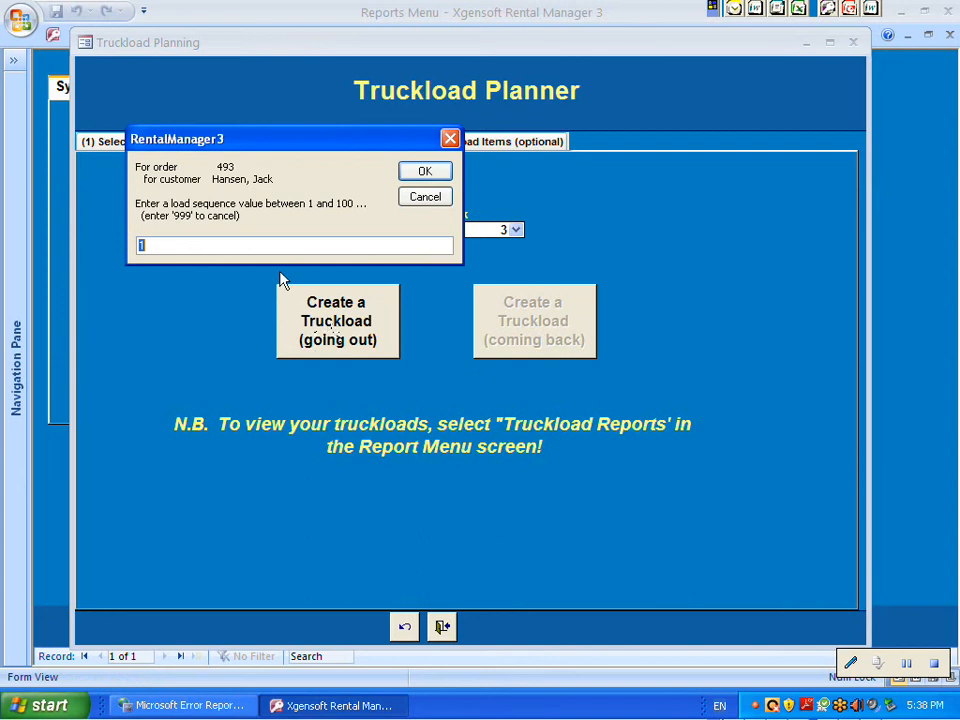
{"action": "left_click", "coordinate": [410, 171]}
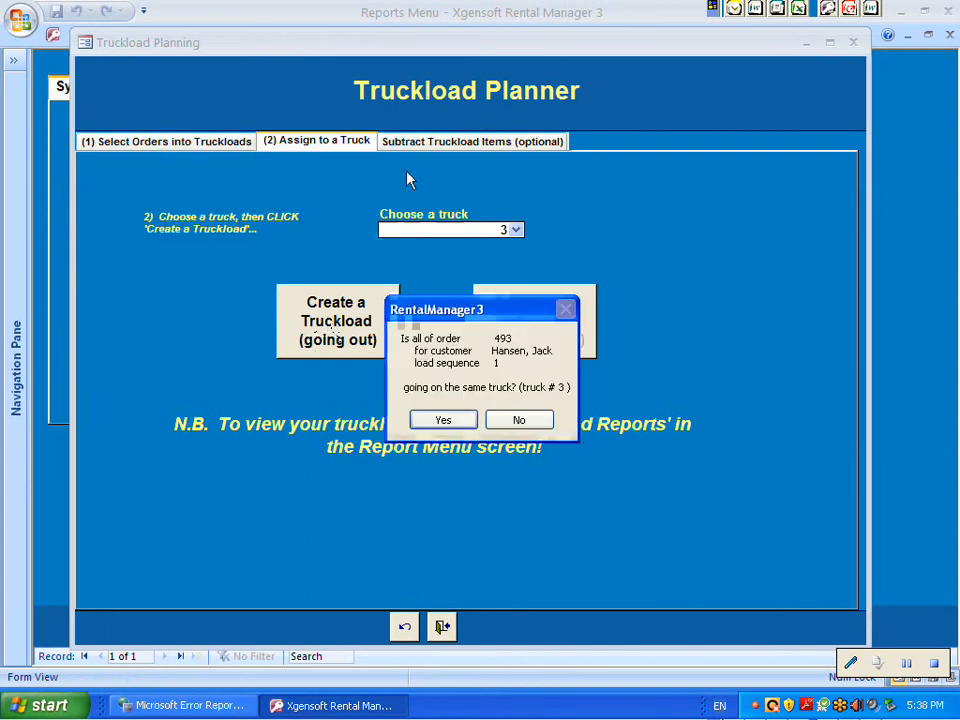
{"action": "left_click", "coordinate": [525, 429]}
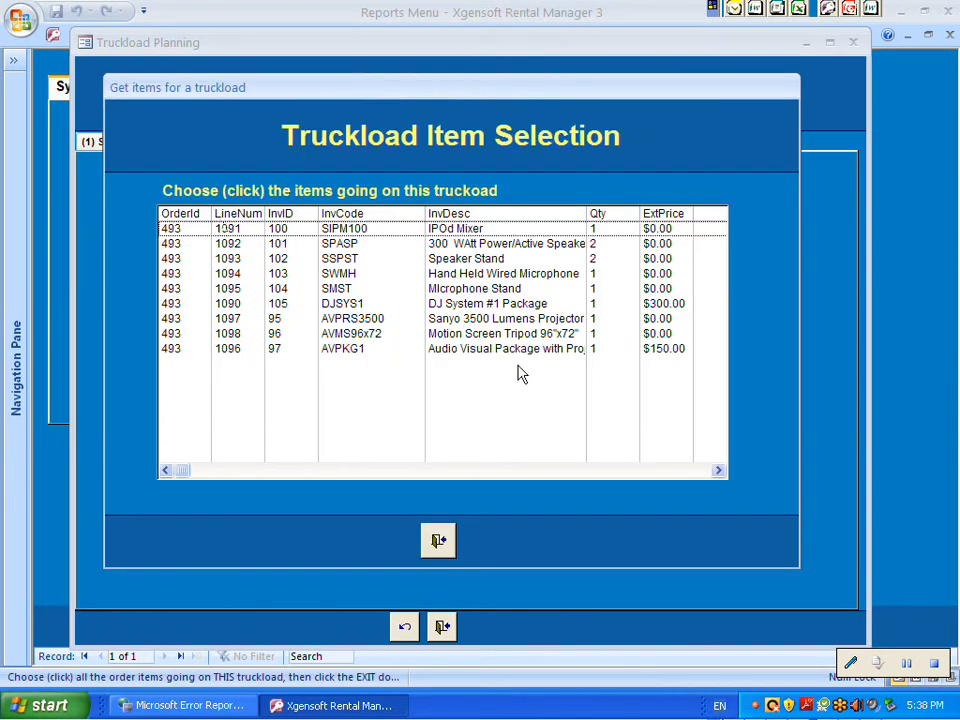
- Choose the DJ System #1 Package, Sanyo 3500 projector, 96"x72" motion screen tripod and audio visual package for the truckload and finish creating it
{"action": "left_click", "coordinate": [473, 306]}
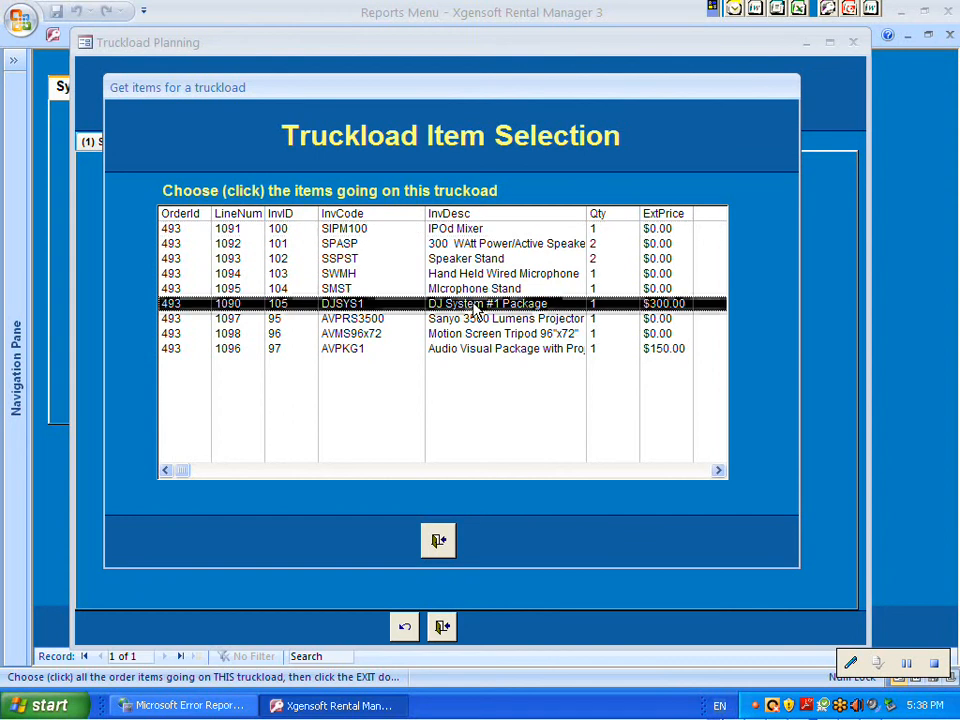
{"action": "left_click", "coordinate": [474, 320]}
{"action": "left_click", "coordinate": [474, 334]}
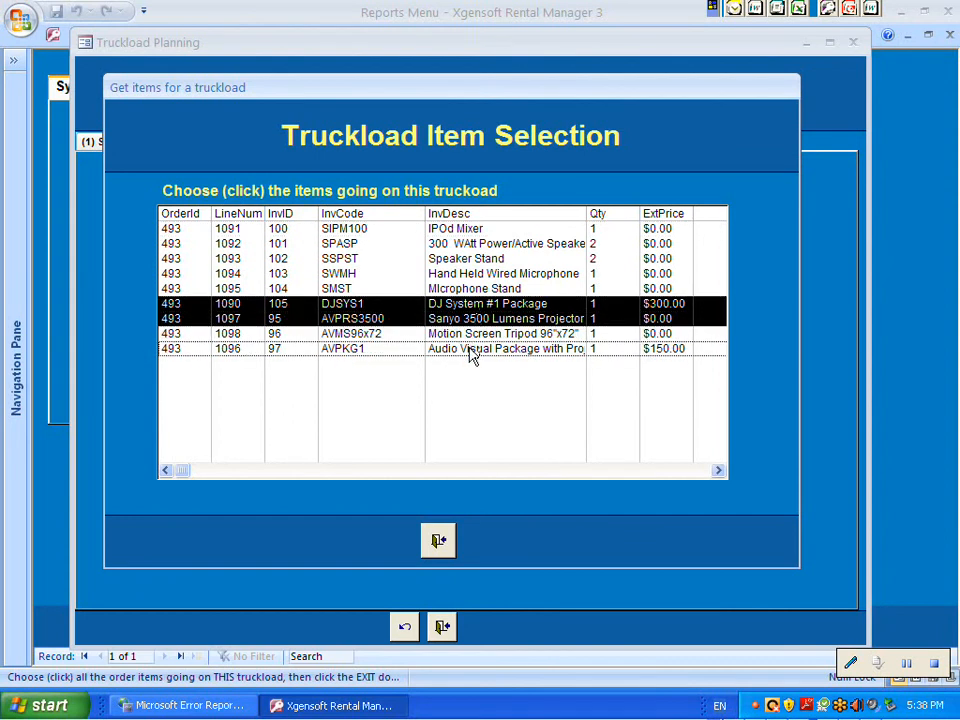
{"action": "left_click", "coordinate": [470, 350]}
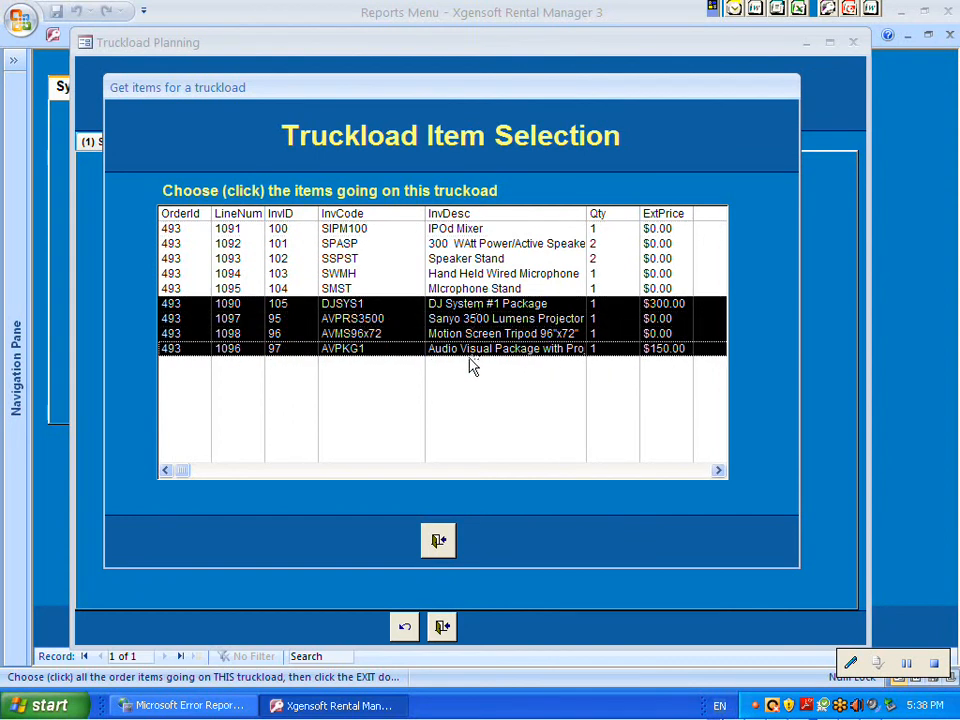
{"action": "left_click", "coordinate": [439, 542]}
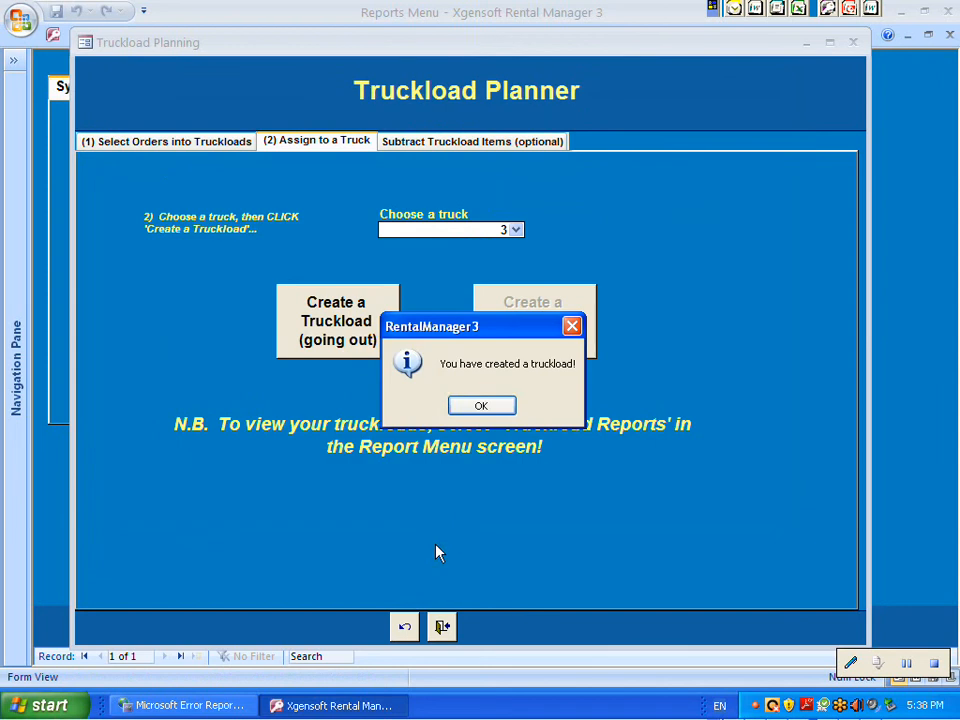
{"action": "left_click", "coordinate": [491, 409]}
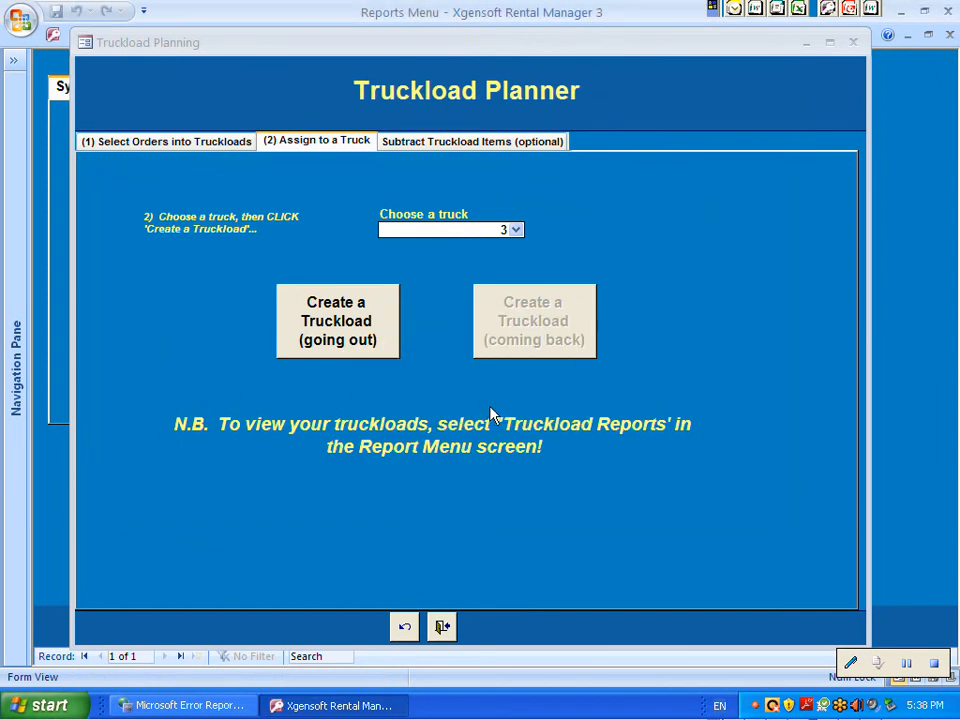
- List the truckloads available for item subtraction on March 6, 2015 and select the load on truck 1
{"action": "left_click", "coordinate": [463, 145]}
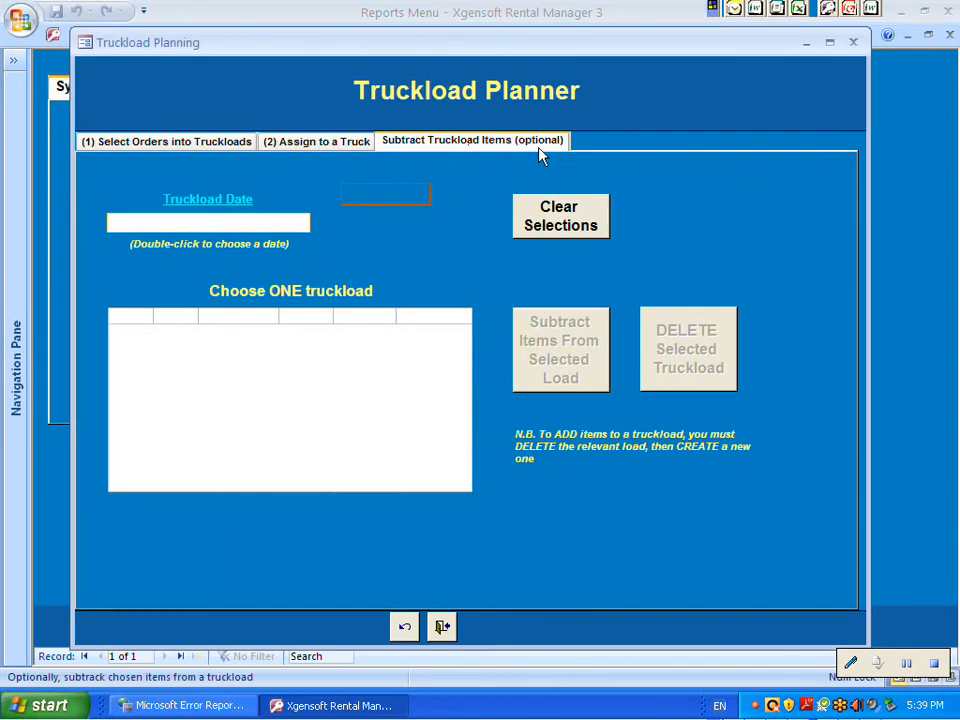
{"action": "left_click", "coordinate": [306, 222]}
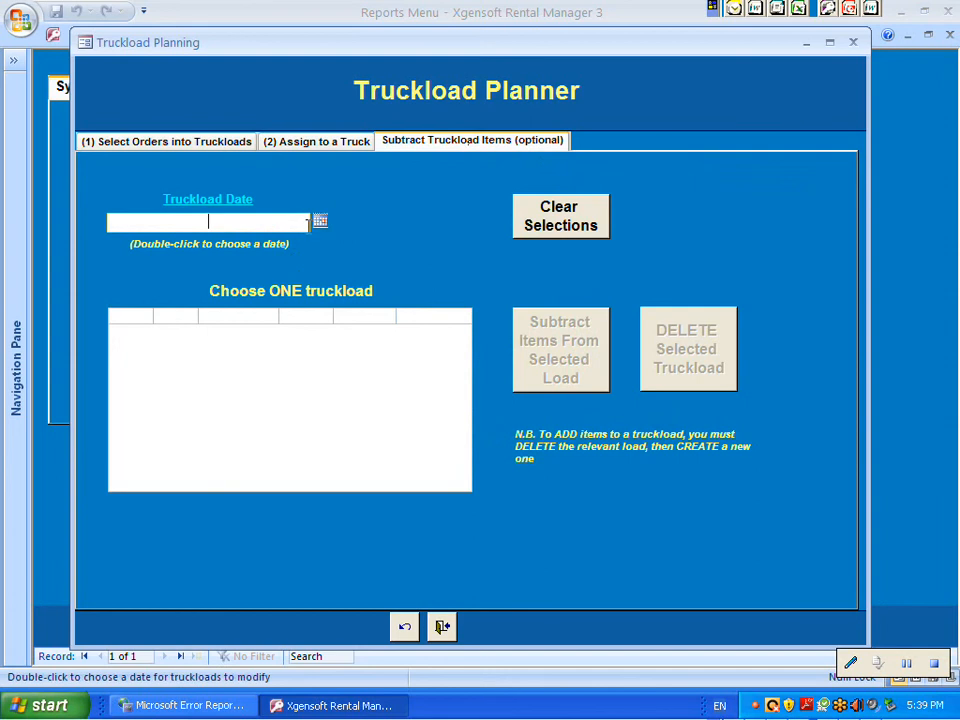
{"action": "left_click", "coordinate": [318, 226]}
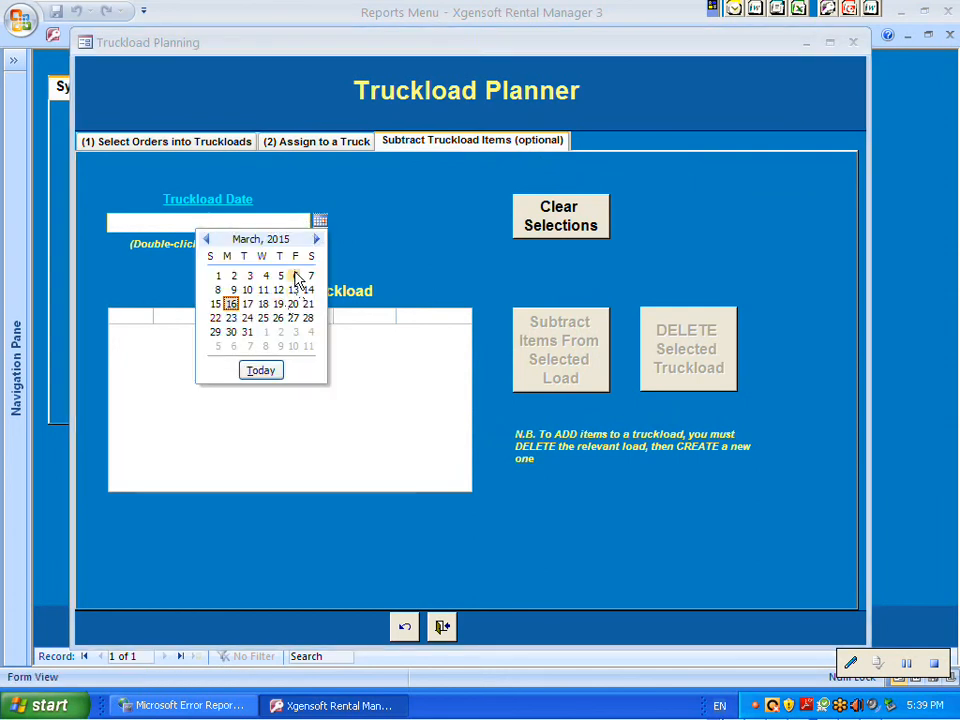
{"action": "left_click", "coordinate": [294, 275]}
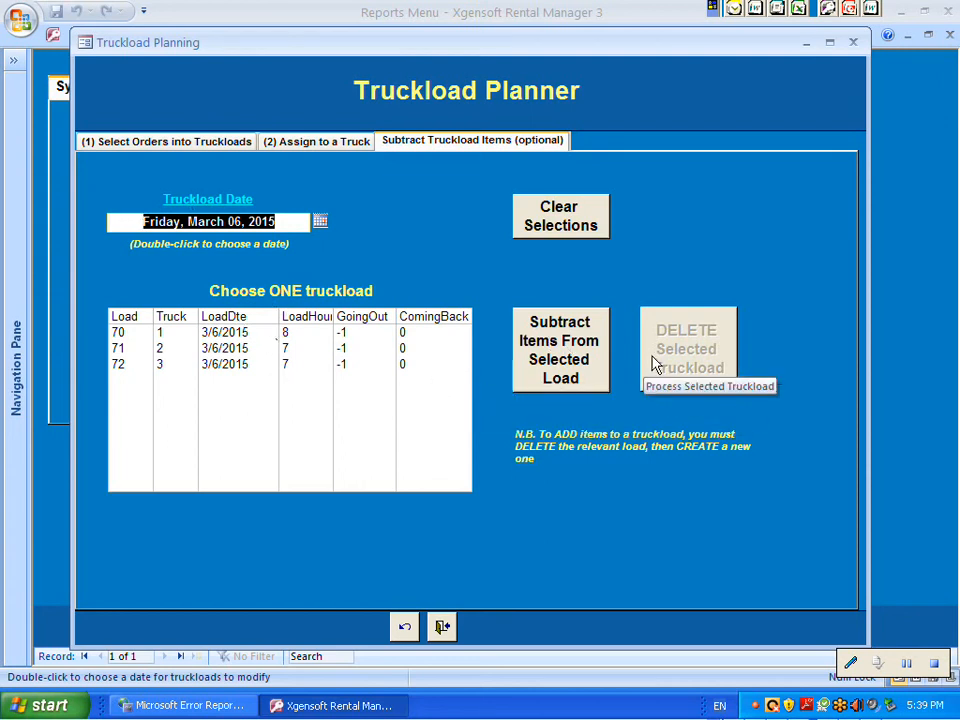
{"action": "left_click", "coordinate": [229, 336]}
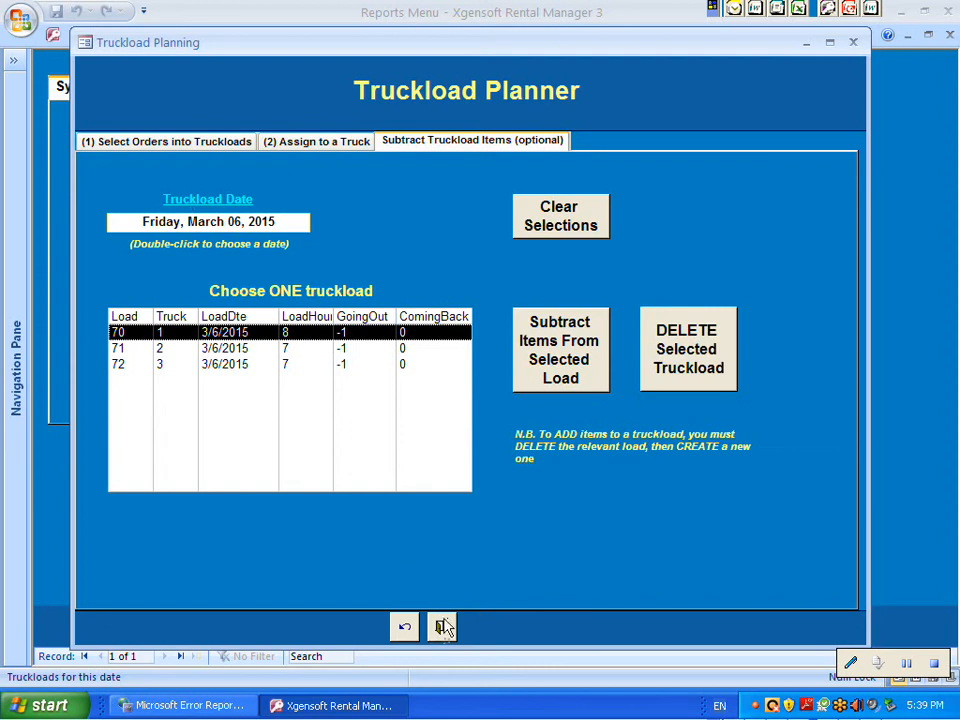
- Move the Truckload Planning window out of the way, preview the Truckload Details for Selected Date report and examine its first page up close
{"action": "left_click_drag", "start_coordinate": [460, 45], "coordinate": [445, 534]}
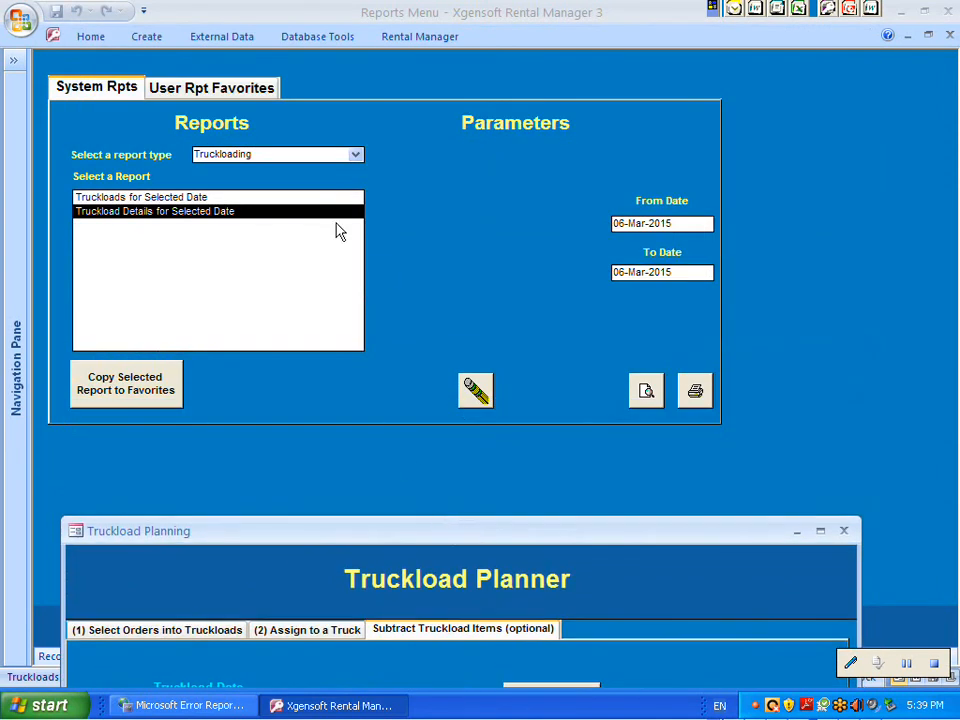
{"action": "left_click", "coordinate": [648, 395]}
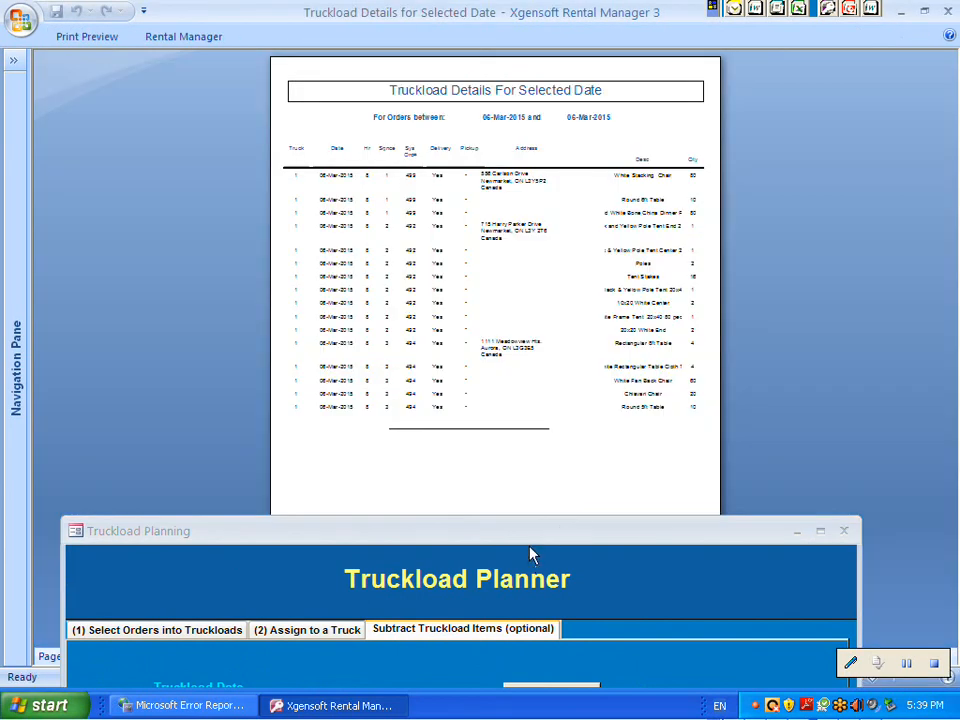
{"action": "left_click_drag", "start_coordinate": [531, 540], "coordinate": [538, 638]}
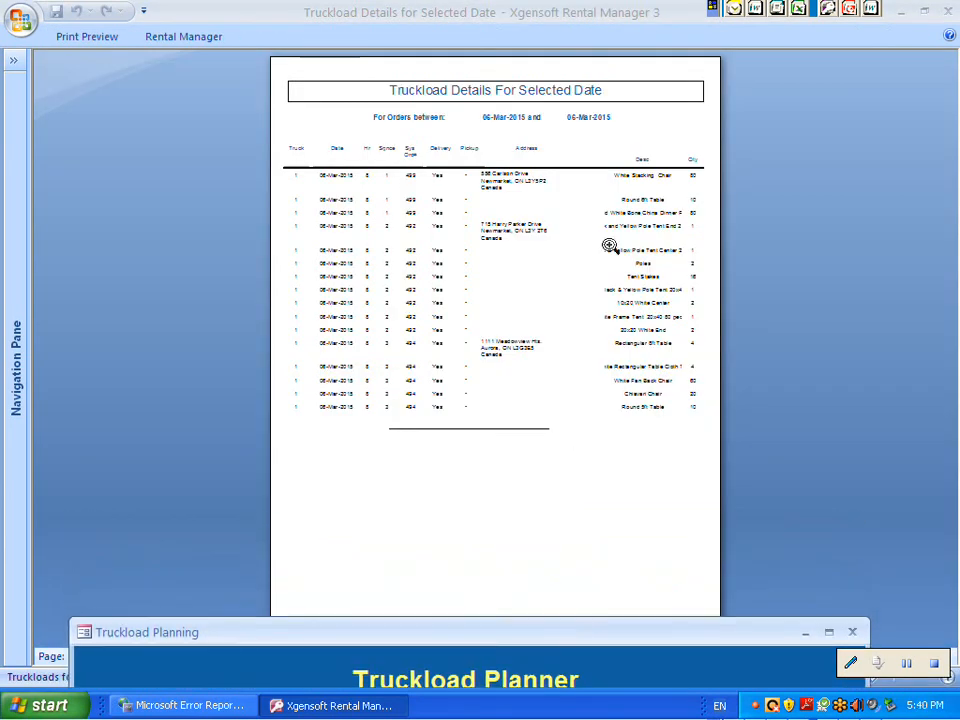
{"action": "left_click", "coordinate": [607, 80]}
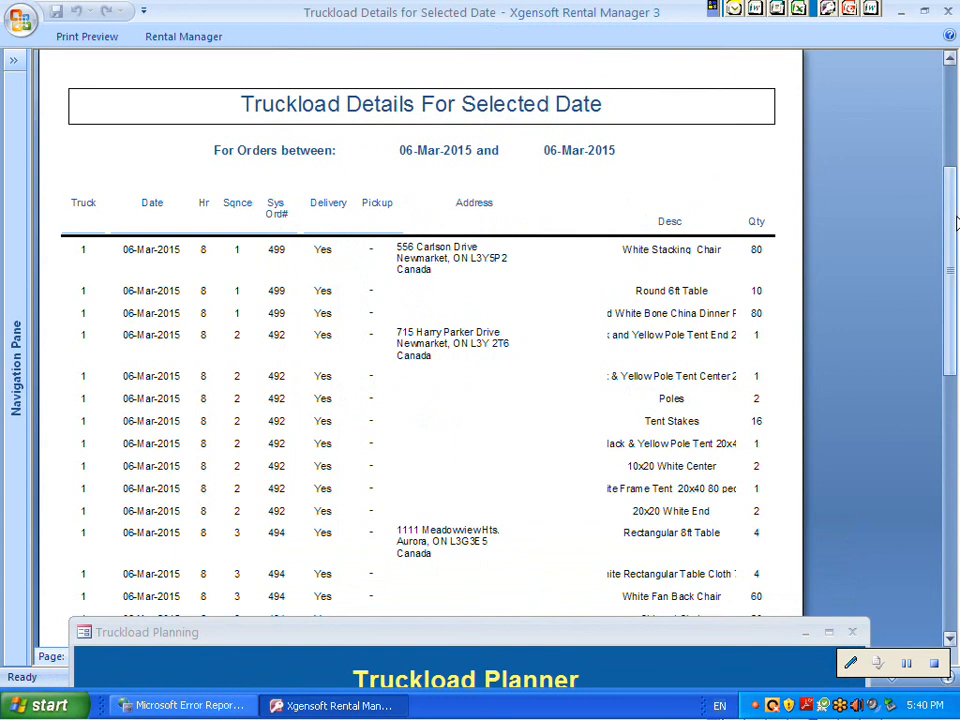
{"action": "left_click_drag", "start_coordinate": [955, 222], "coordinate": [951, 381]}
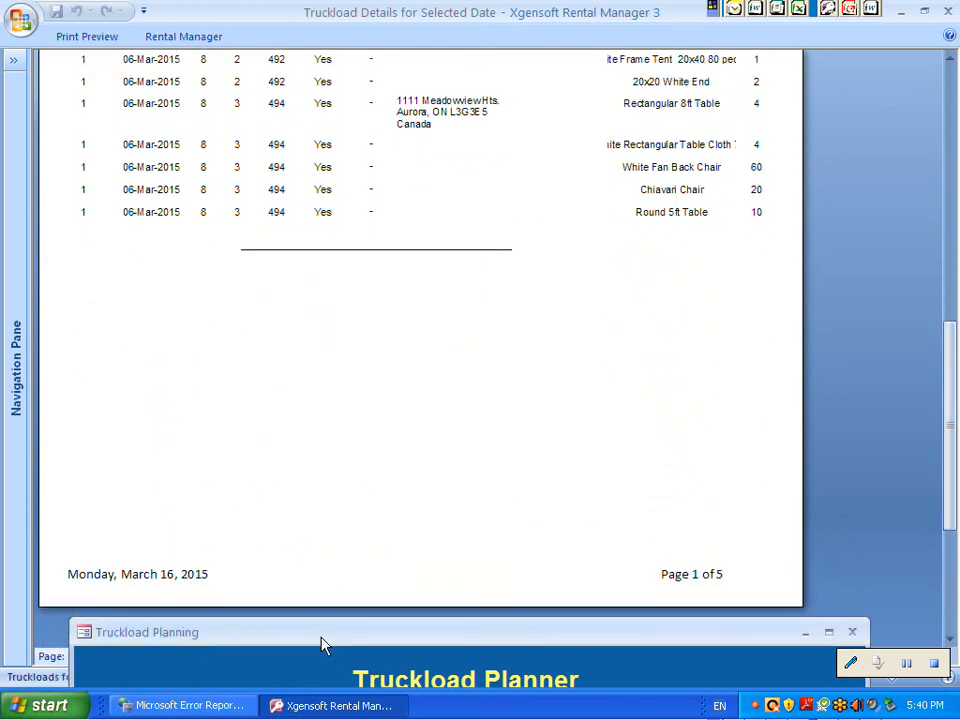
{"action": "left_click_drag", "start_coordinate": [321, 643], "coordinate": [322, 693]}
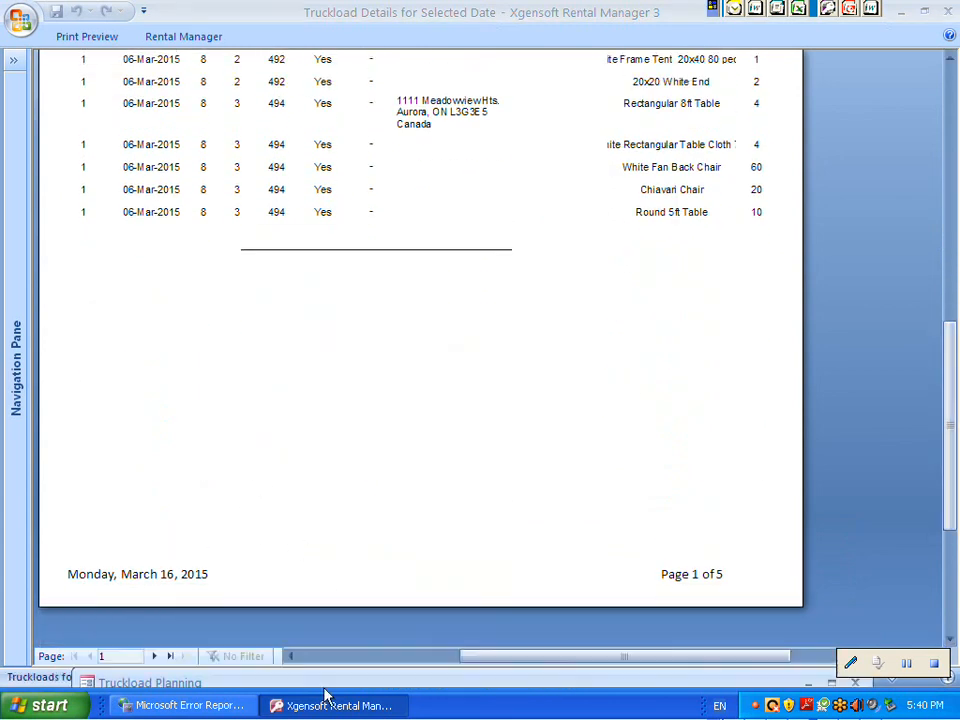
- Examine how the split order's items are divided between trucks 2 and 3 on report pages 2 and 3, and close the preview
{"action": "left_click", "coordinate": [153, 656]}
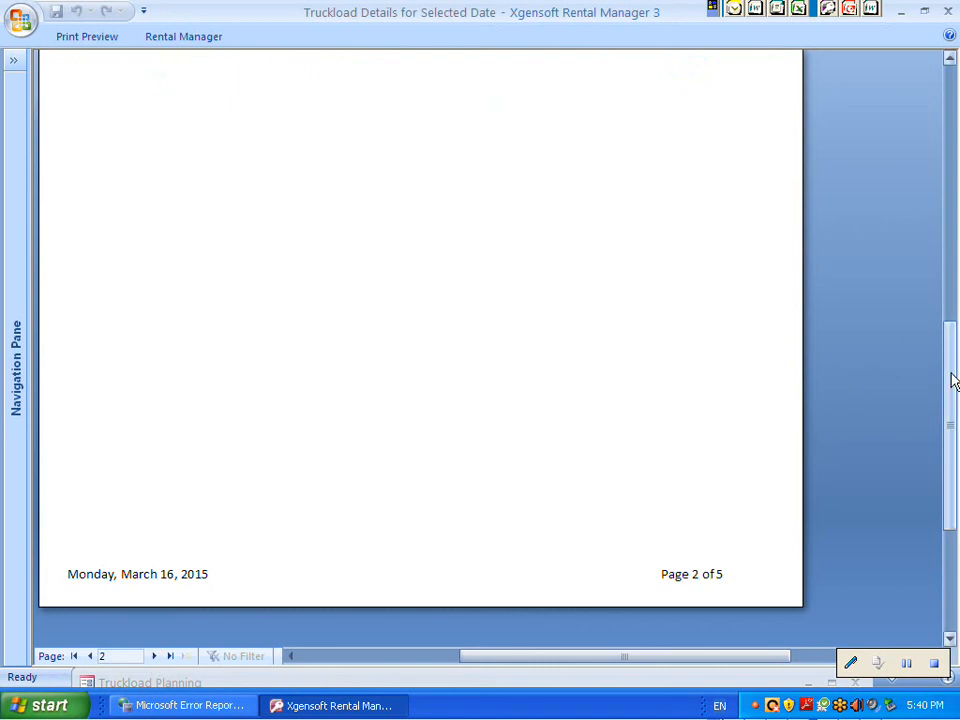
{"action": "left_click_drag", "start_coordinate": [952, 381], "coordinate": [957, 238]}
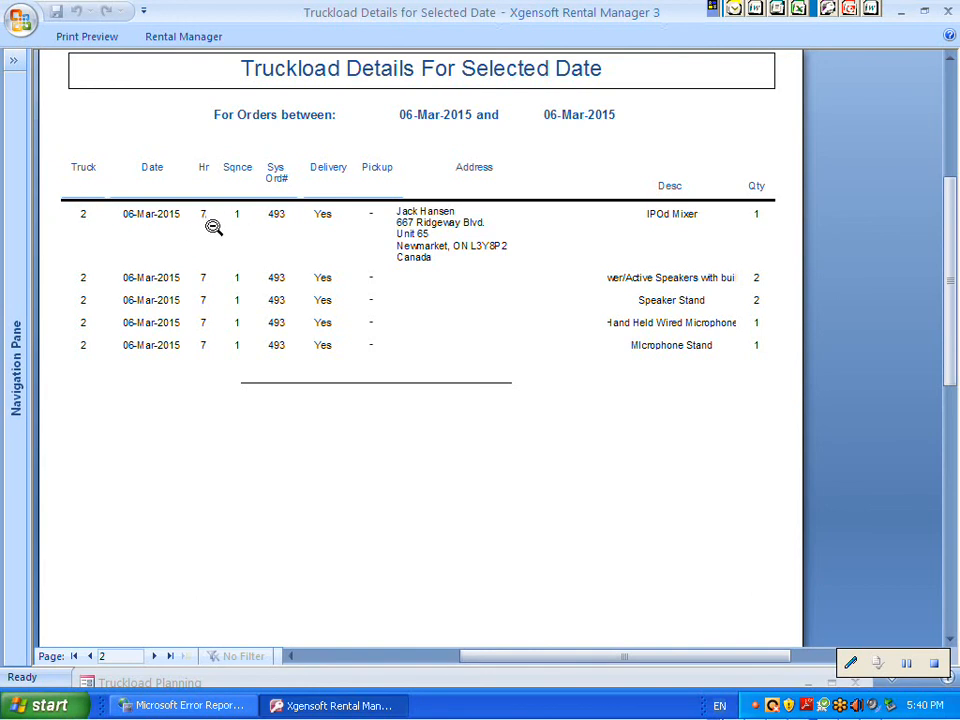
{"action": "left_click_drag", "start_coordinate": [953, 238], "coordinate": [953, 478]}
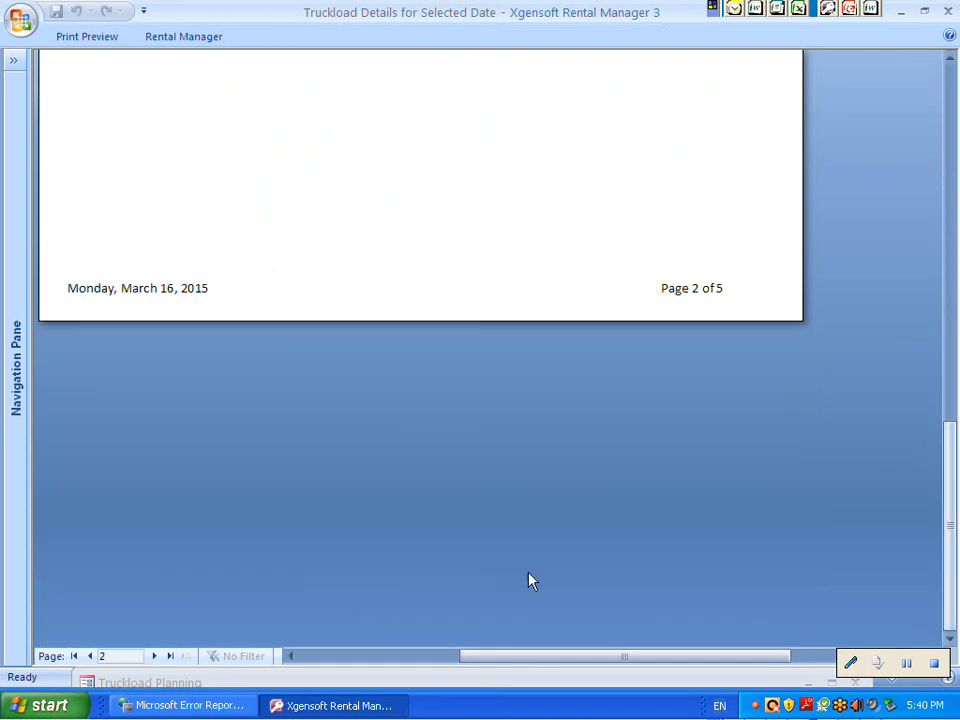
{"action": "left_click", "coordinate": [153, 656]}
{"action": "left_click_drag", "start_coordinate": [955, 510], "coordinate": [917, 274]}
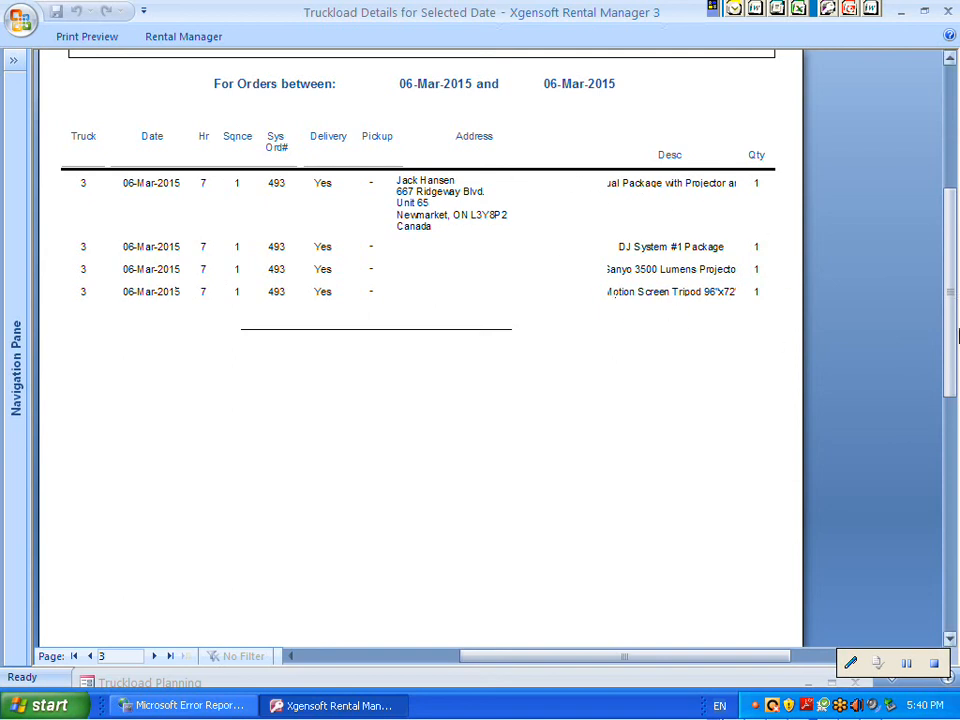
{"action": "left_click_drag", "start_coordinate": [950, 302], "coordinate": [956, 428]}
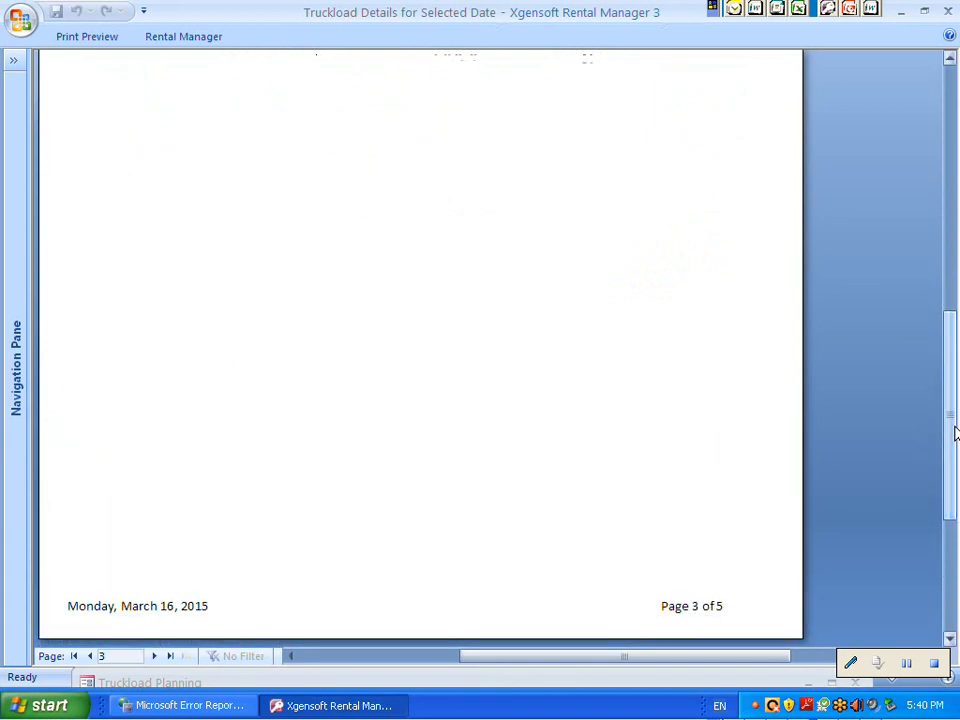
{"action": "left_click", "coordinate": [92, 39]}
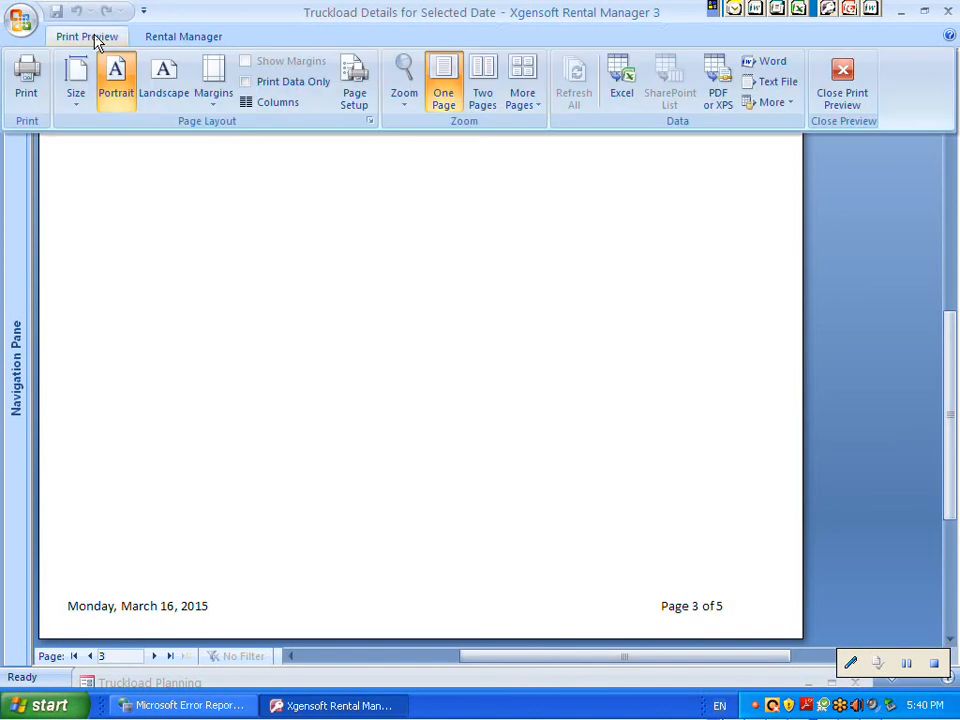
{"action": "left_click", "coordinate": [845, 92]}
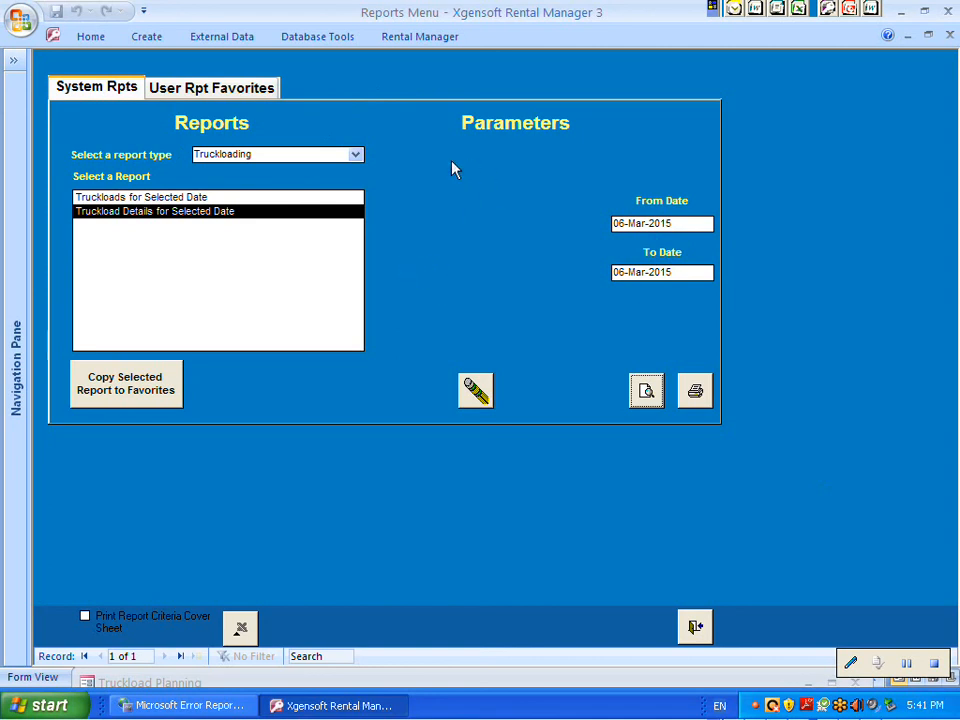
- Call up Plan Delivery Truck Loading from the inventory functions and close the Reports Menu to return to the main switchboard
{"action": "left_click", "coordinate": [419, 37]}
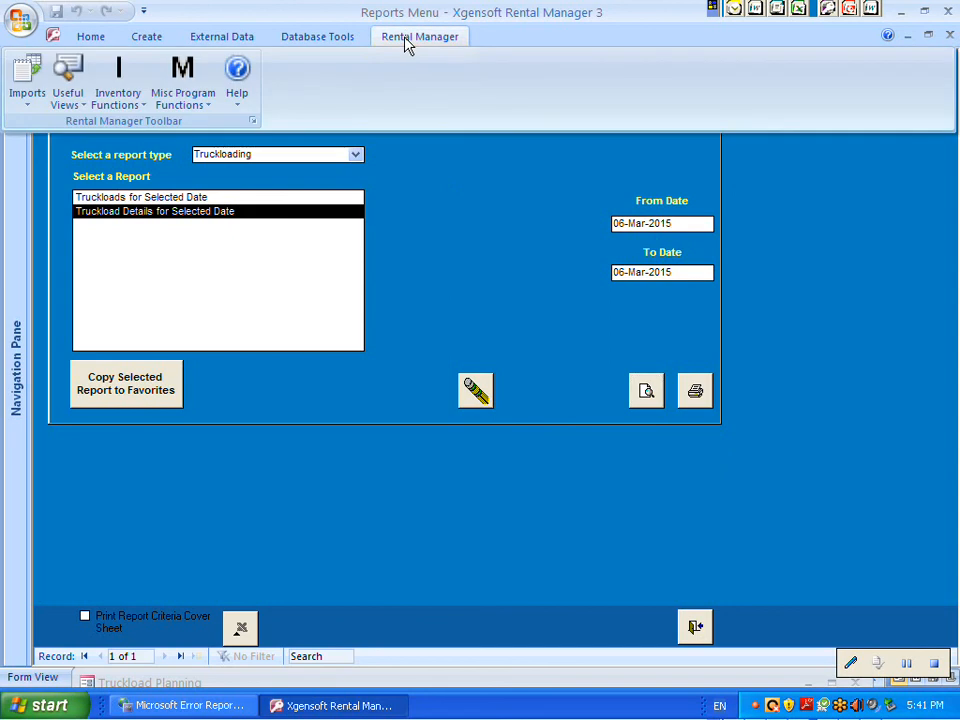
{"action": "left_click", "coordinate": [110, 100]}
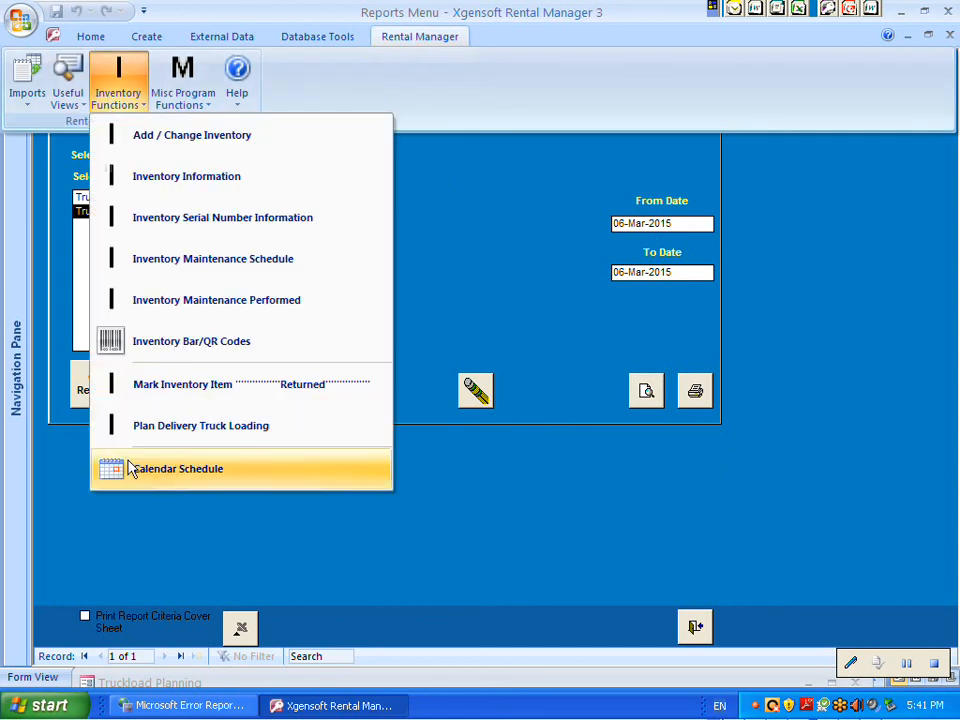
{"action": "left_click", "coordinate": [170, 428]}
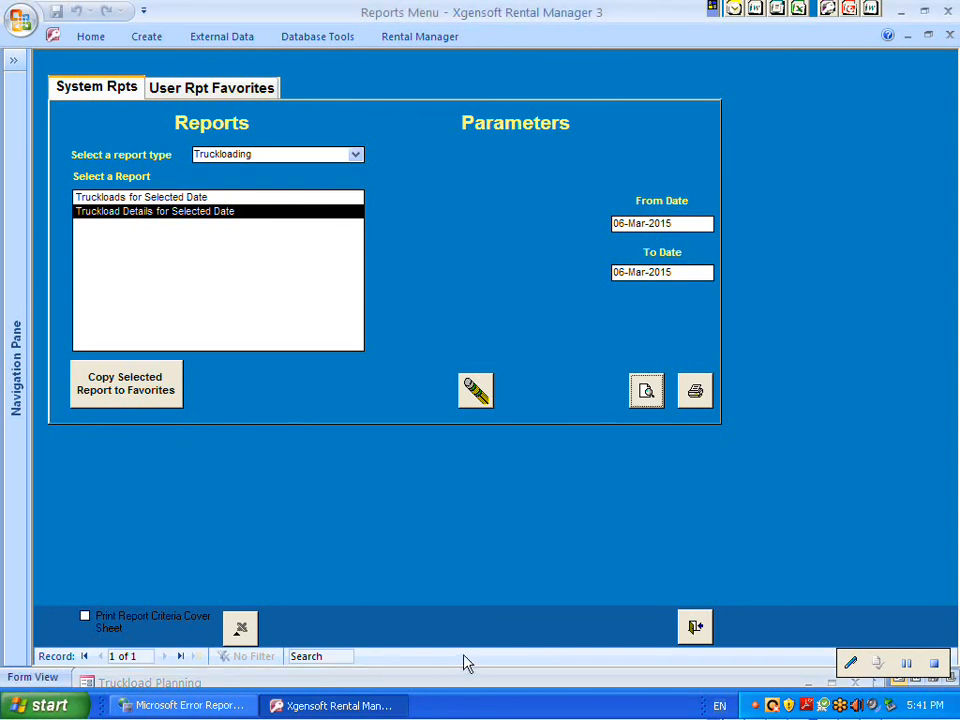
{"action": "left_click", "coordinate": [698, 630]}
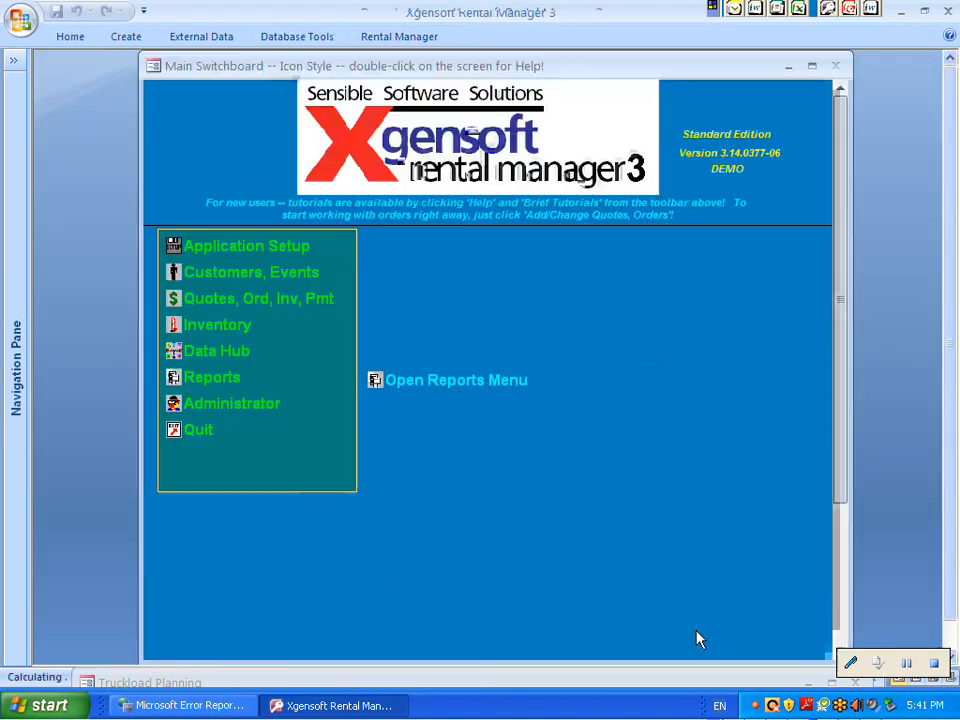